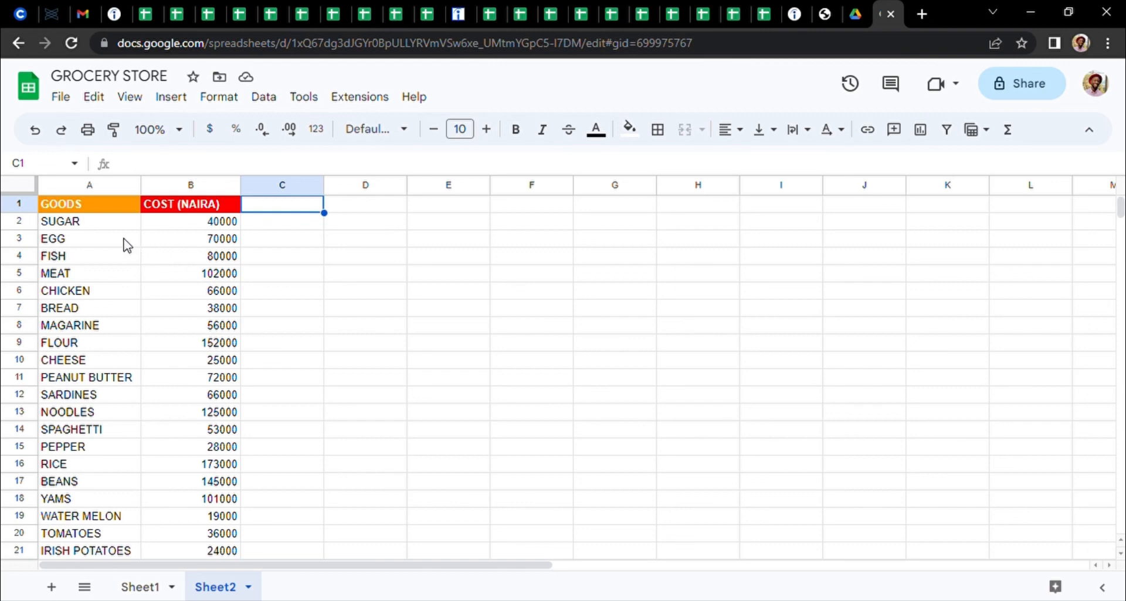
click(101, 224)
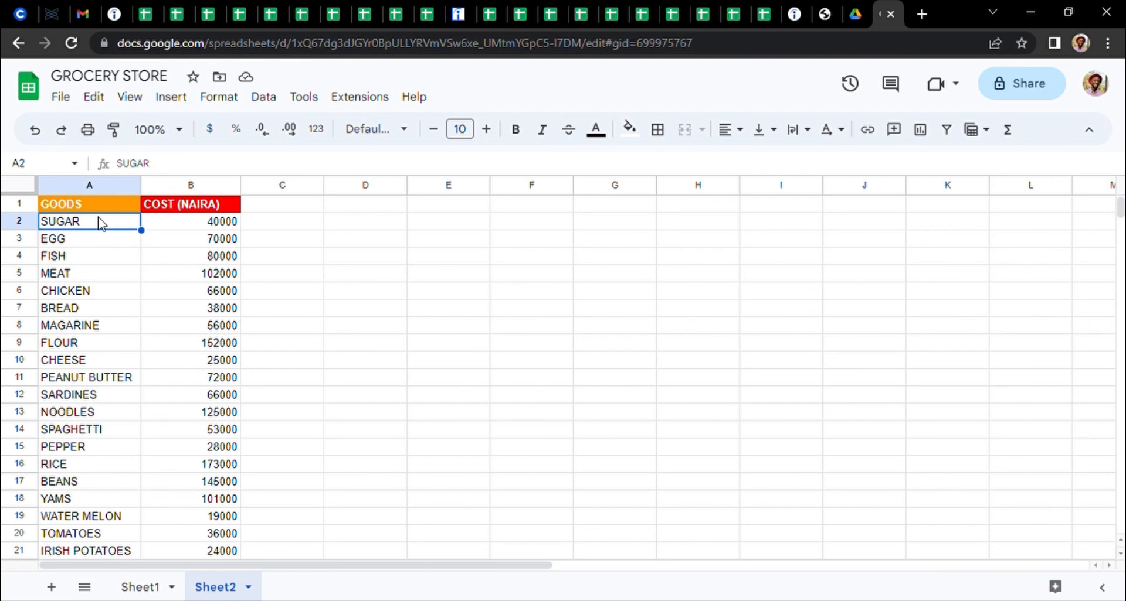
key(Down)
key(Down)
key(Down)
key(Down)
key(Down)
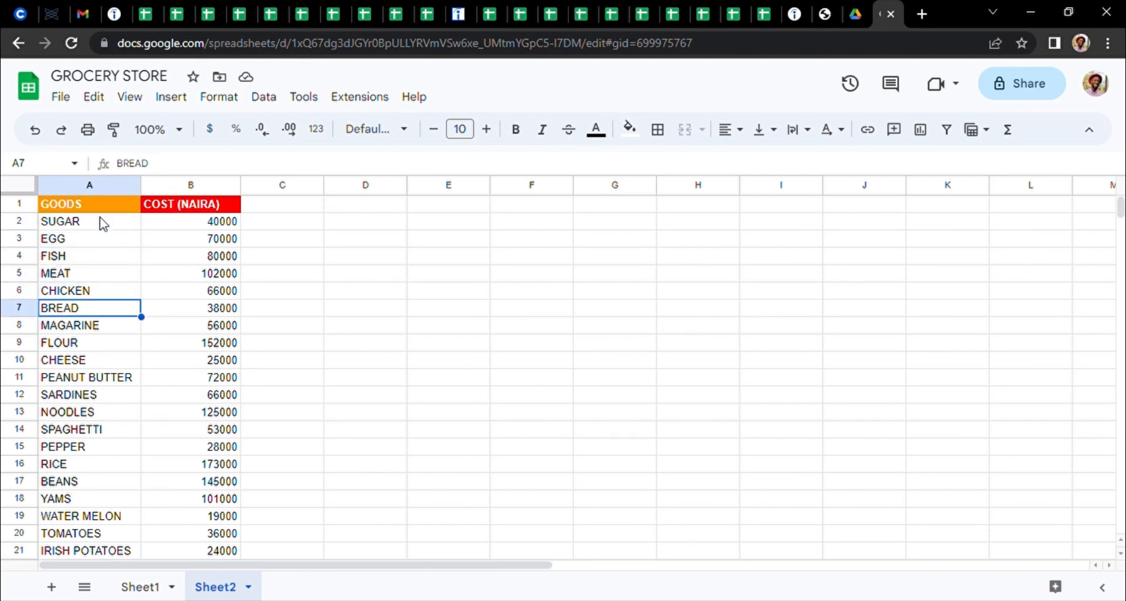
click(177, 225)
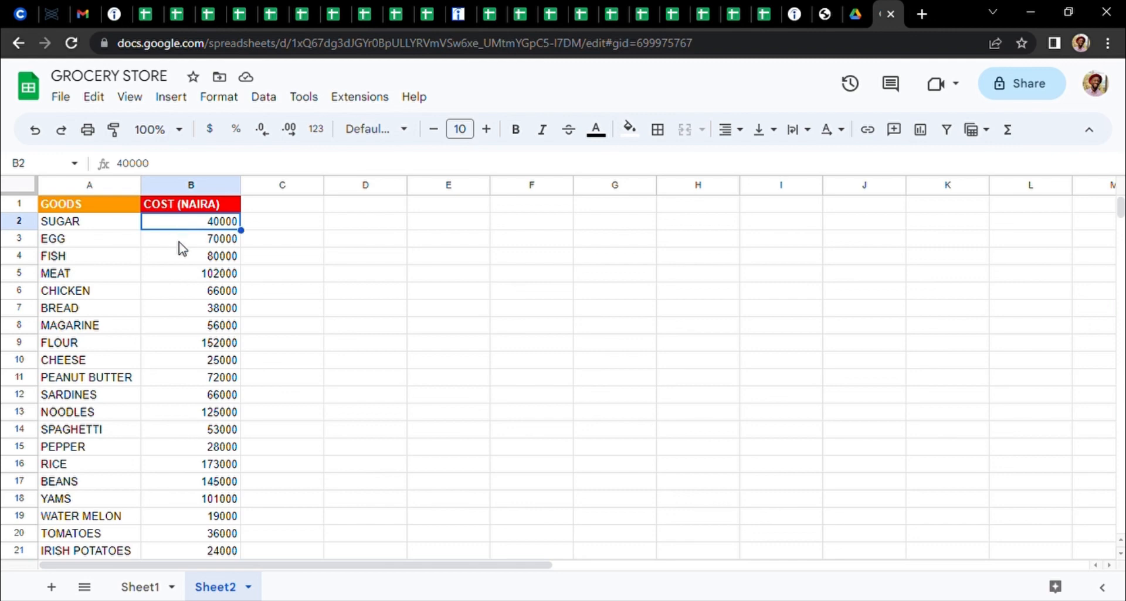
Try sorting the whole sheet by column A from A to Z, and undo the sort
click(88, 210)
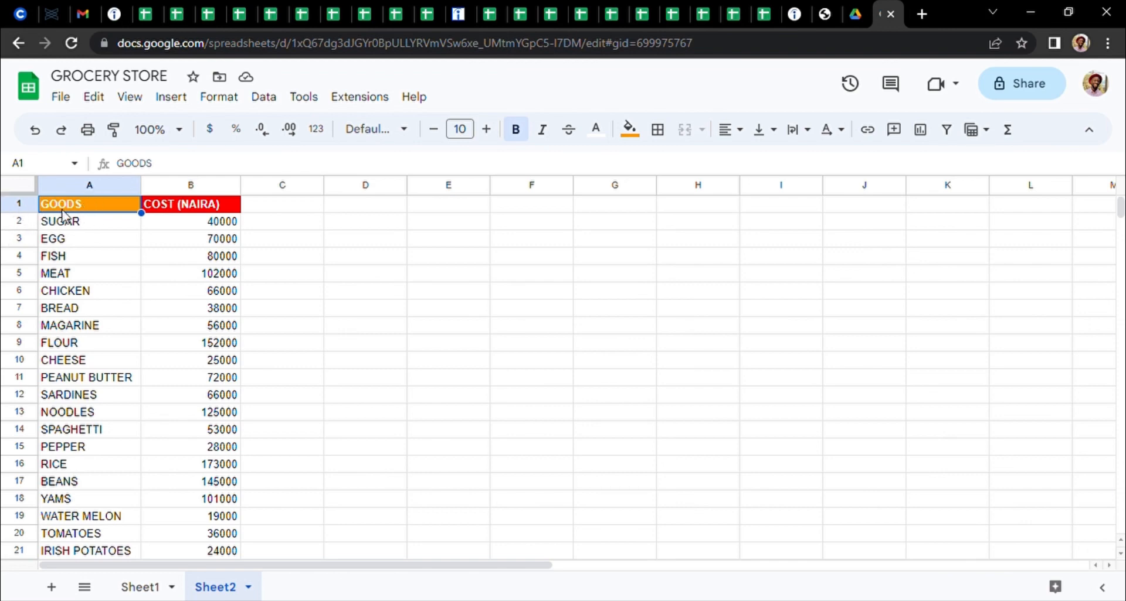
click(266, 101)
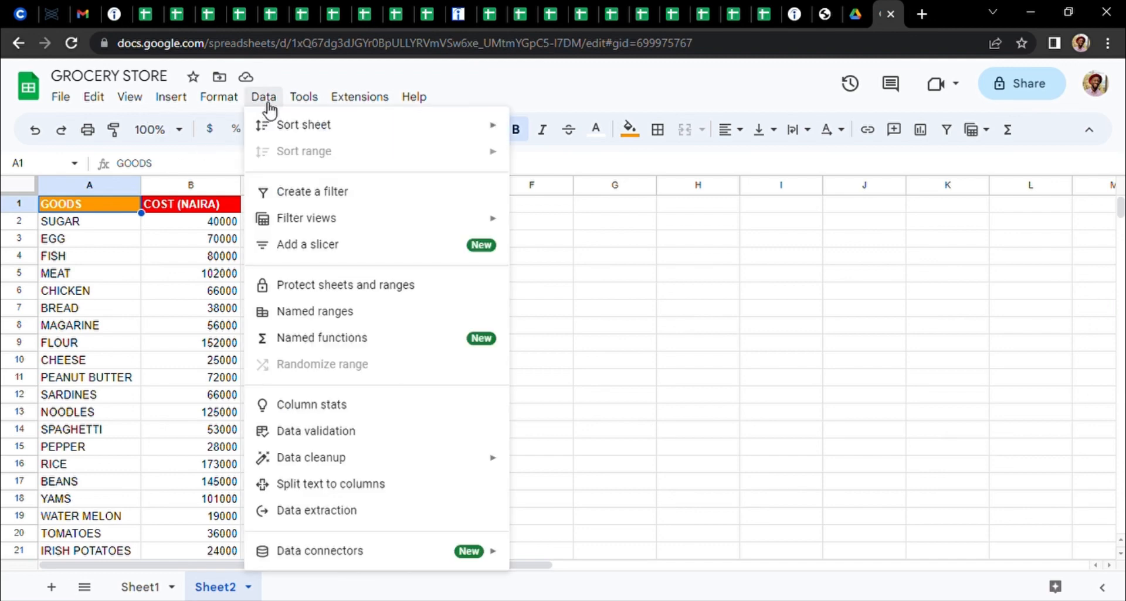
mouse_move(326, 125)
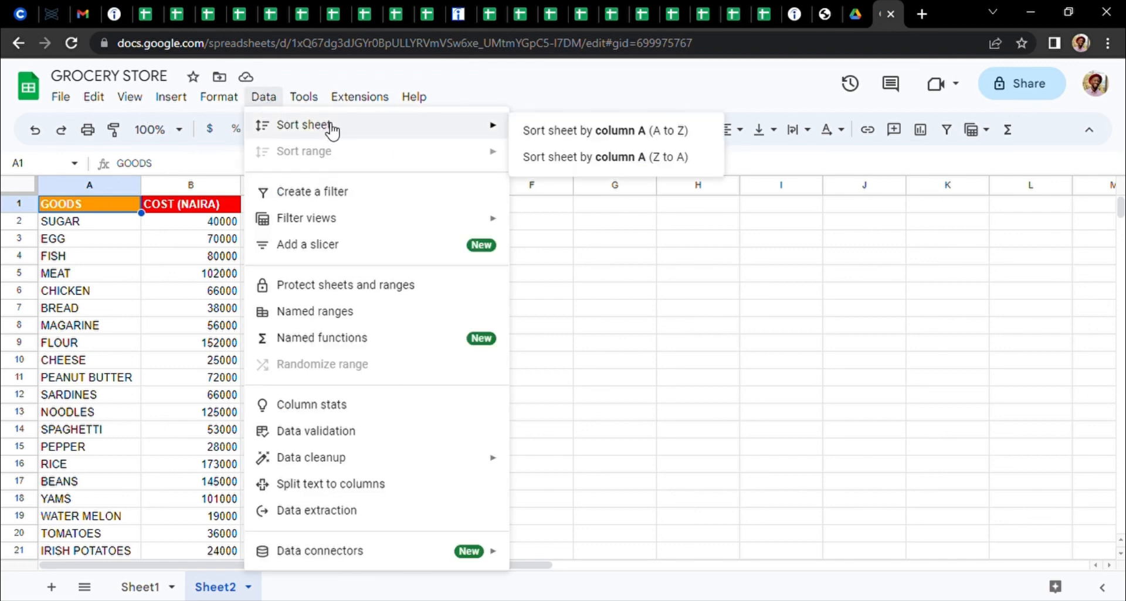
click(608, 135)
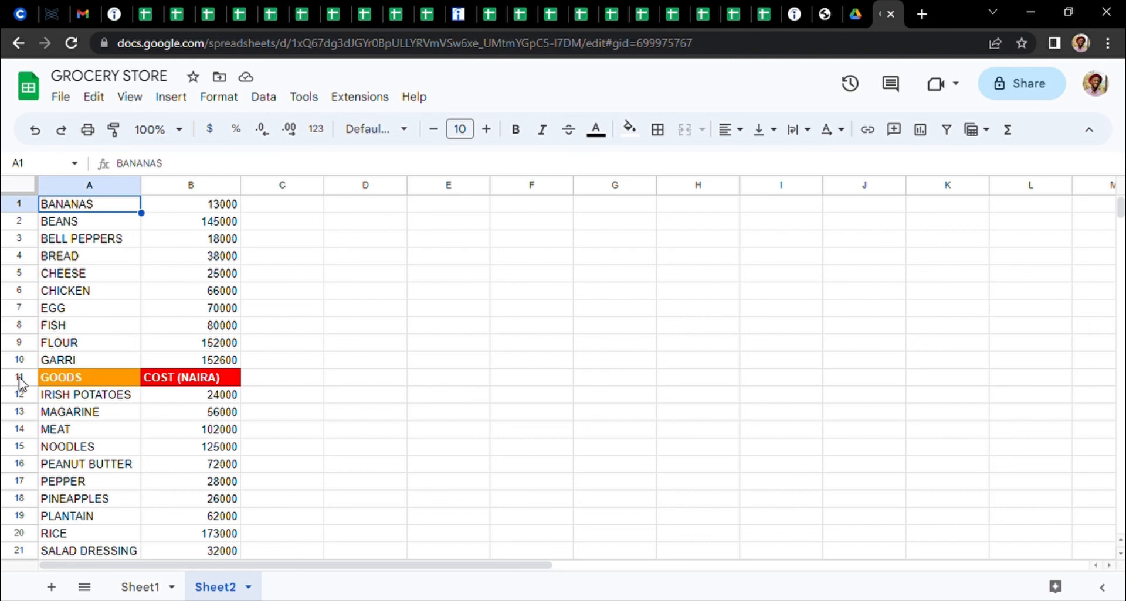
key(ctrl+z)
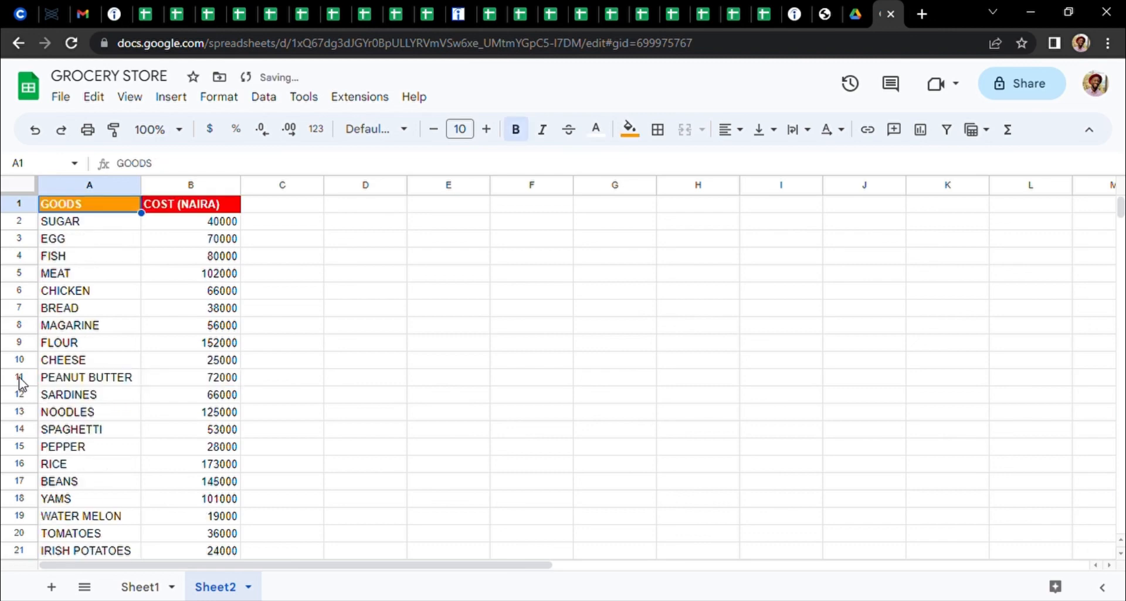
Freeze the header row of Sheet2 up to row 1
click(275, 222)
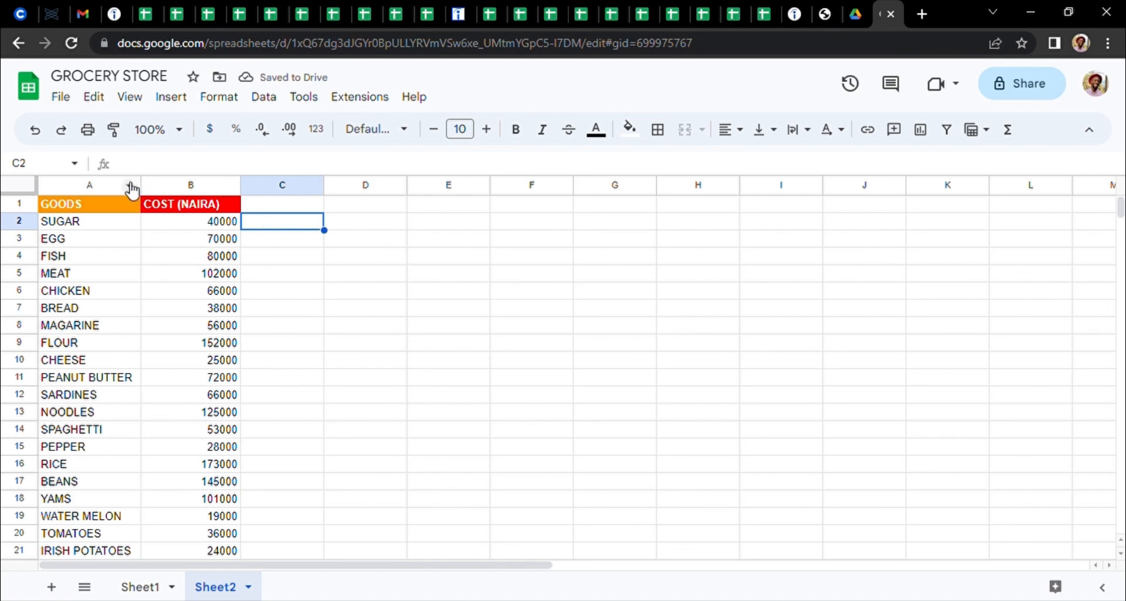
click(23, 206)
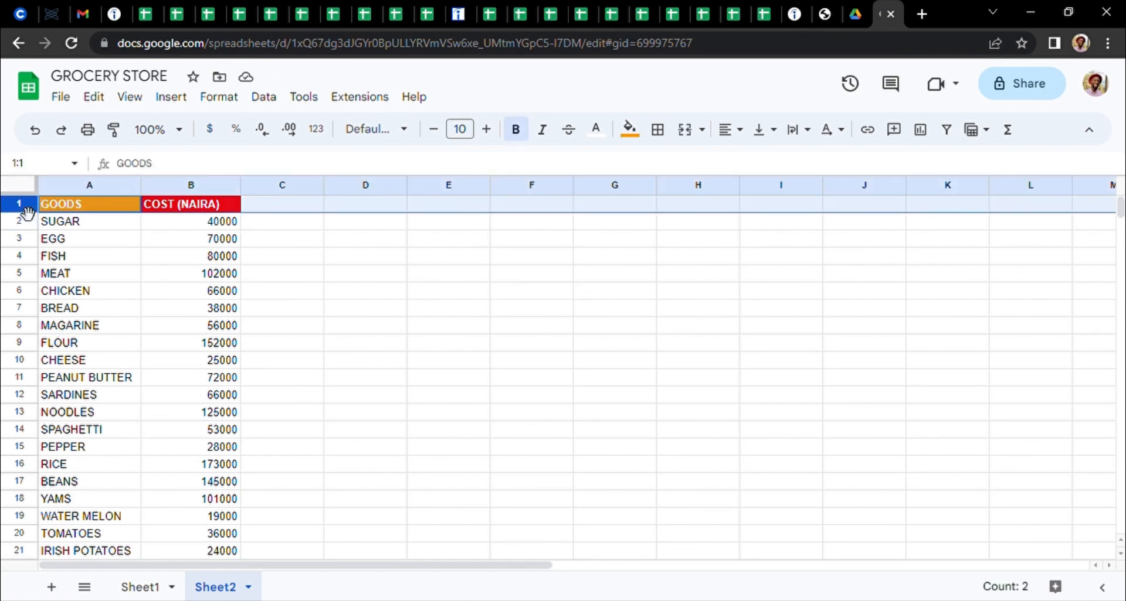
right_click(26, 212)
mouse_move(270, 586)
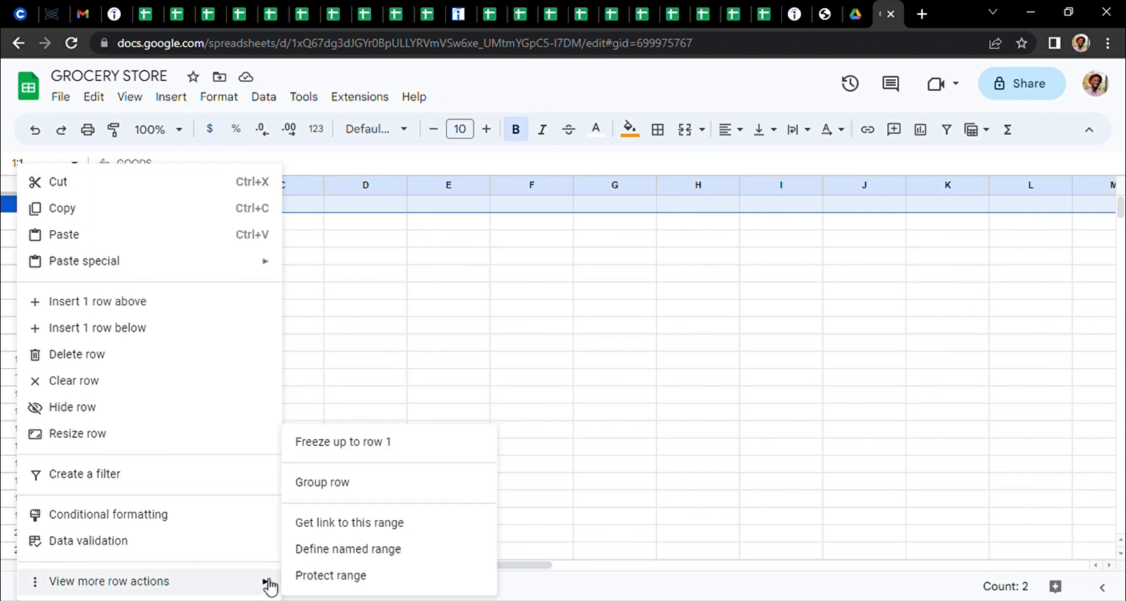
click(374, 449)
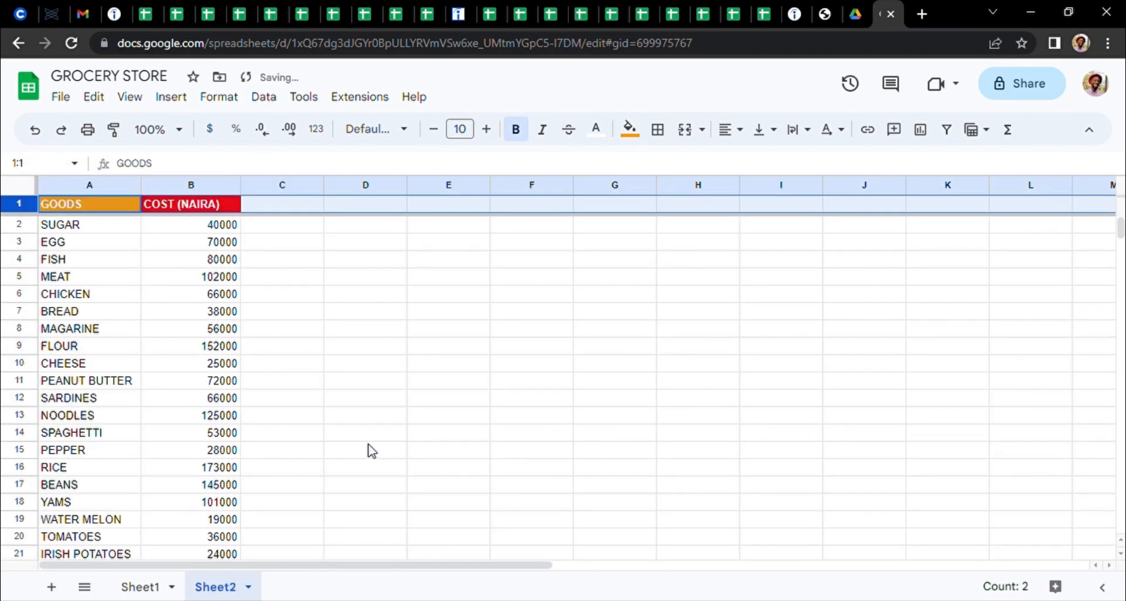
Sort the sheet below the frozen header by column A from A to Z
click(79, 232)
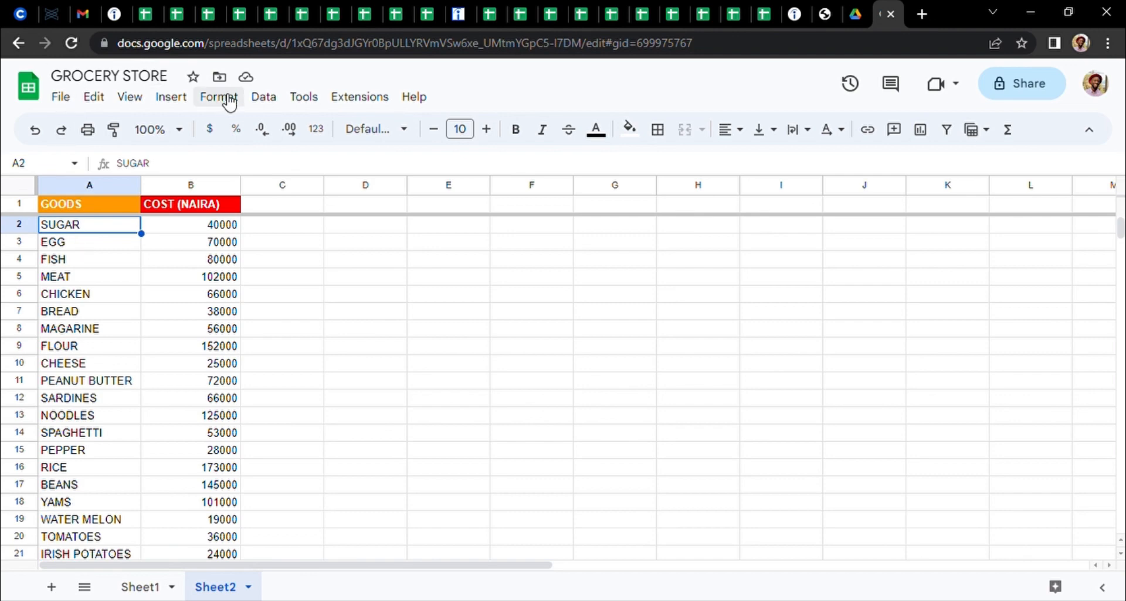
click(264, 98)
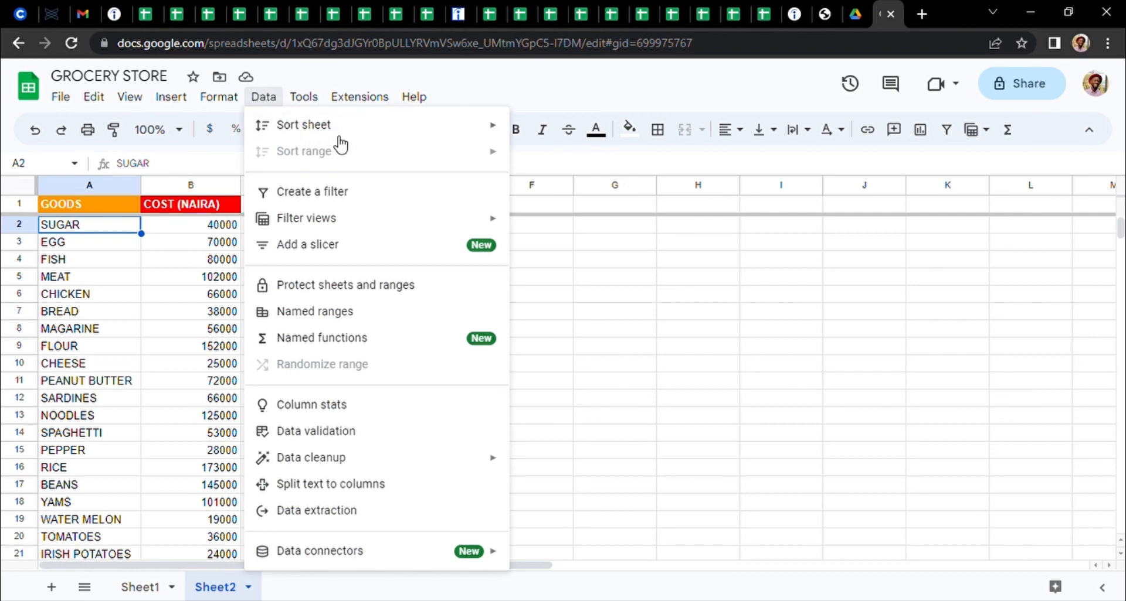
mouse_move(369, 120)
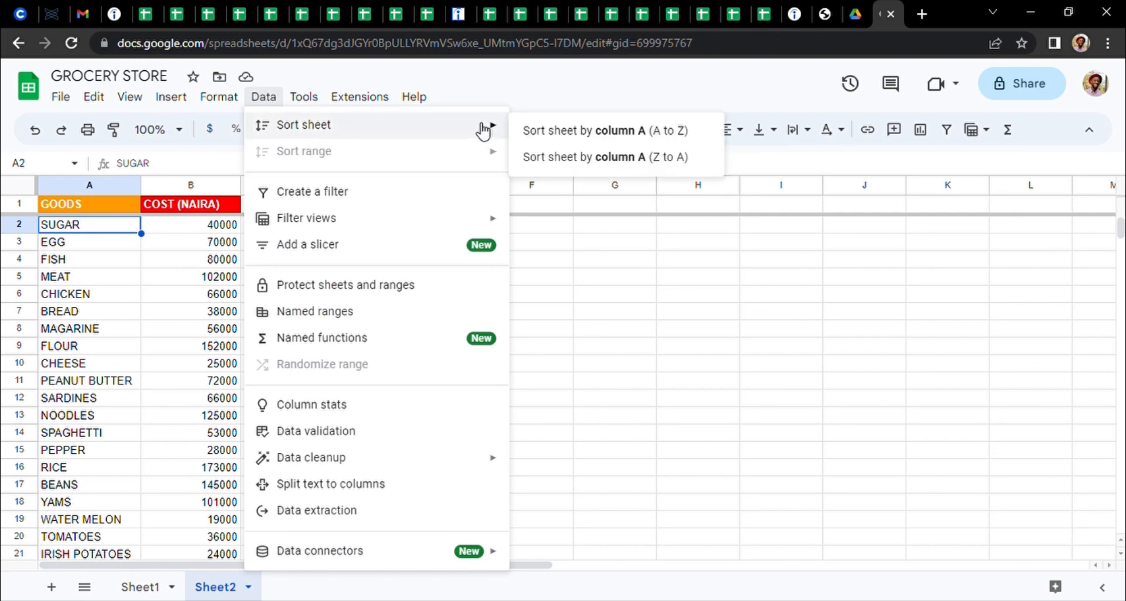
click(558, 144)
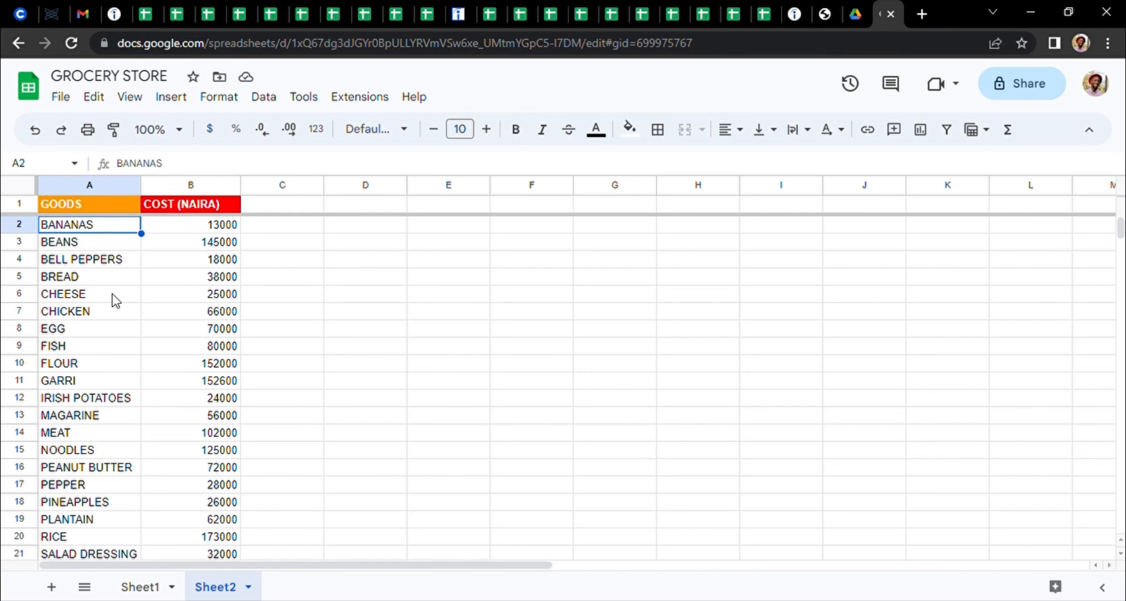
click(265, 98)
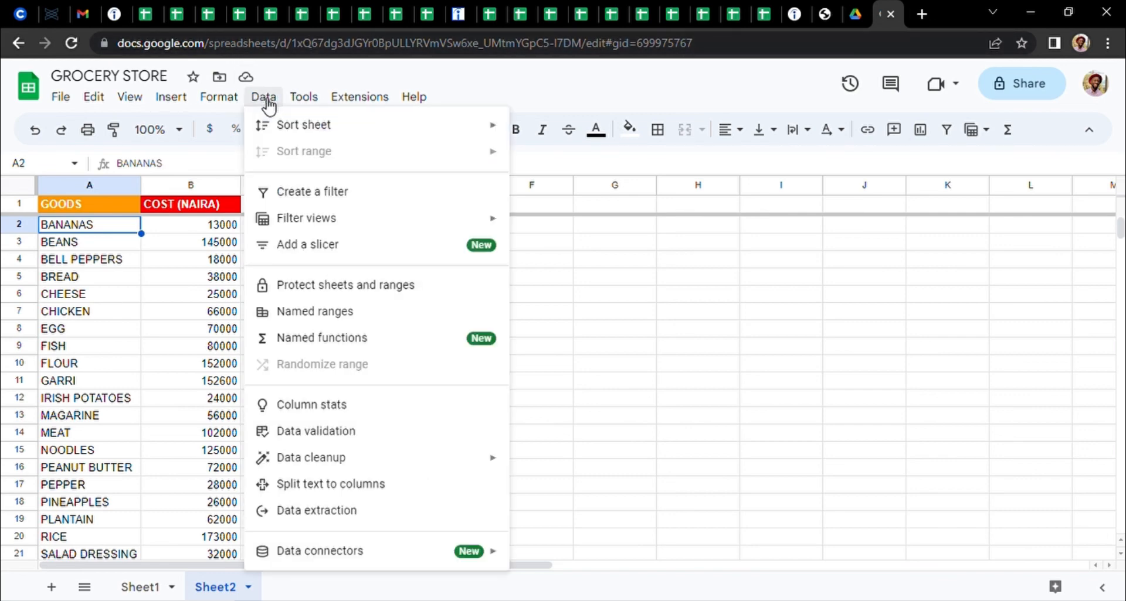
mouse_move(347, 136)
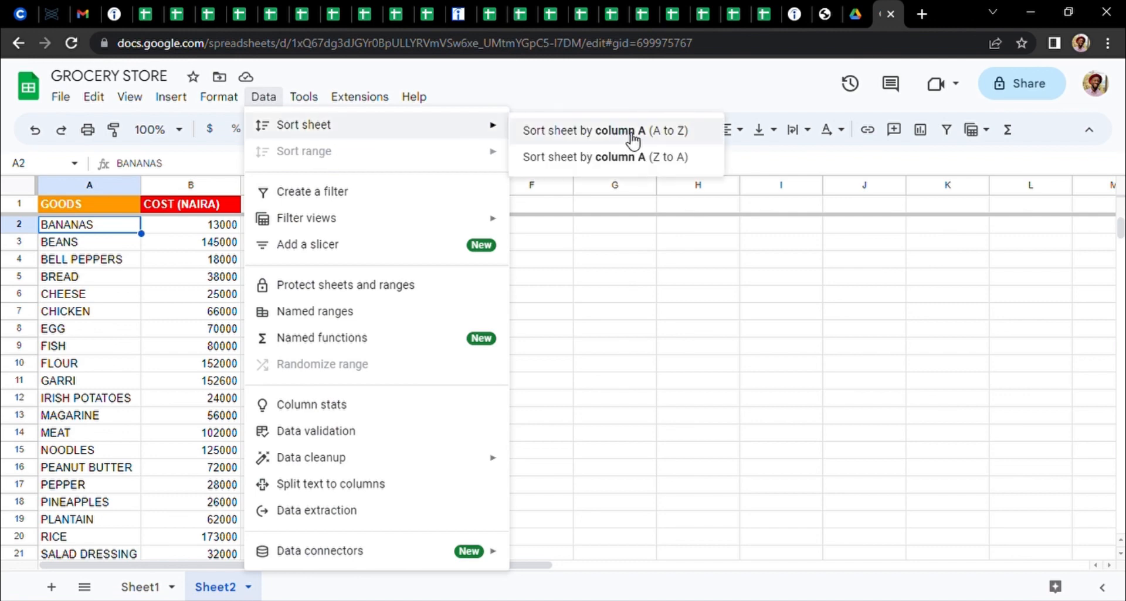
click(217, 230)
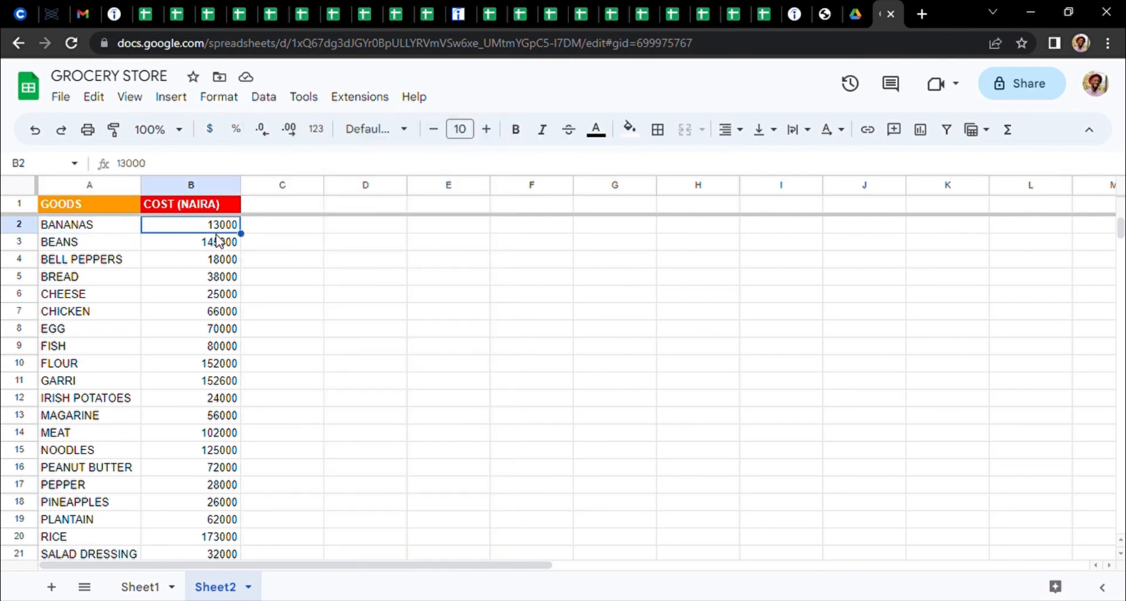
click(557, 260)
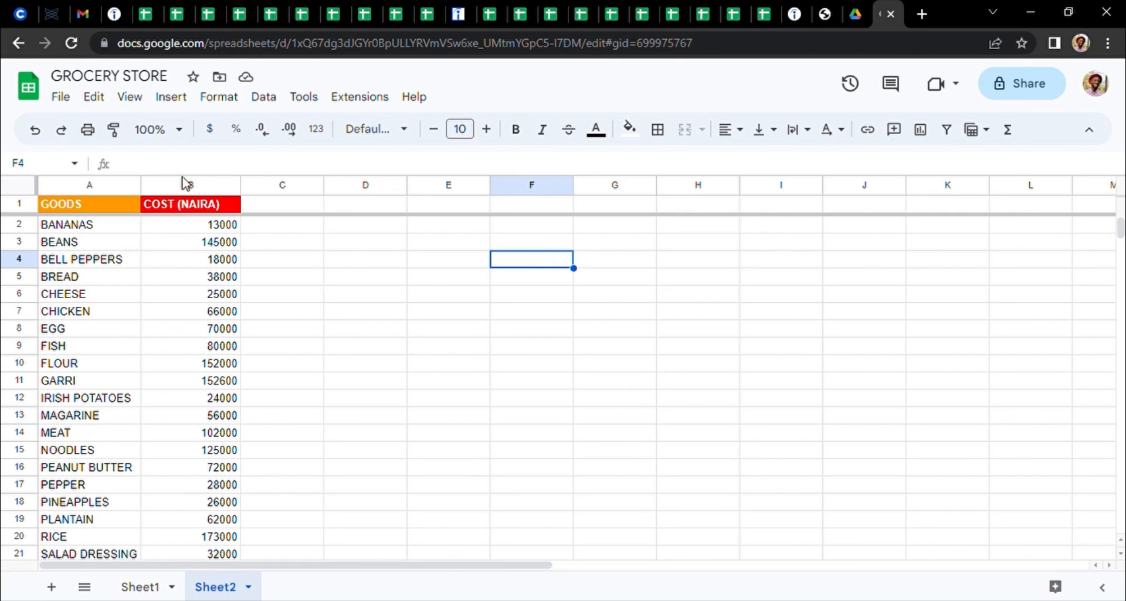
click(109, 229)
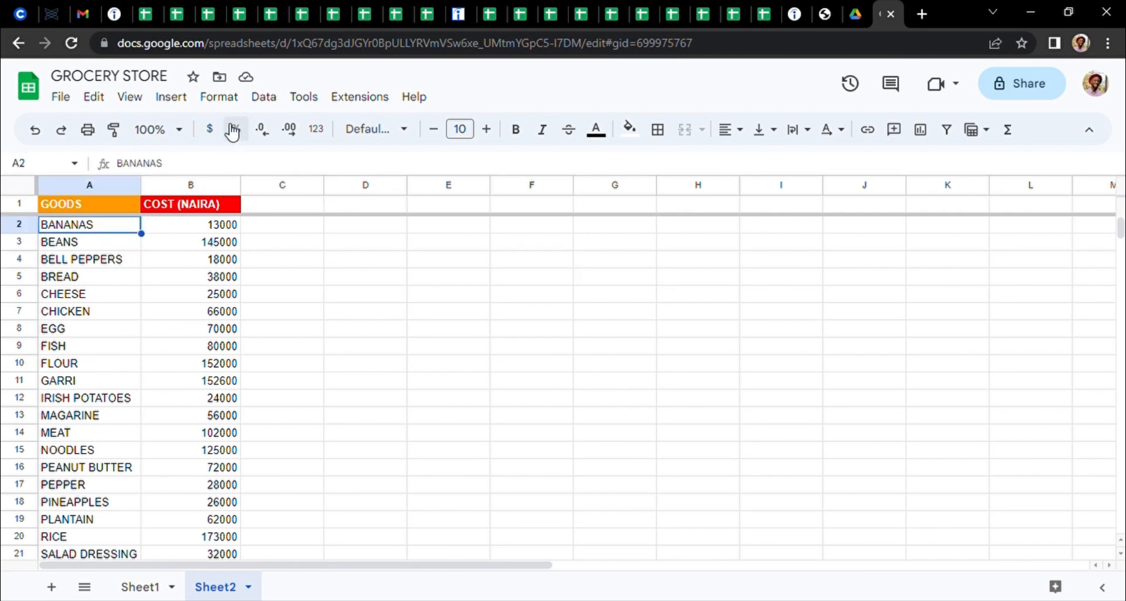
click(267, 98)
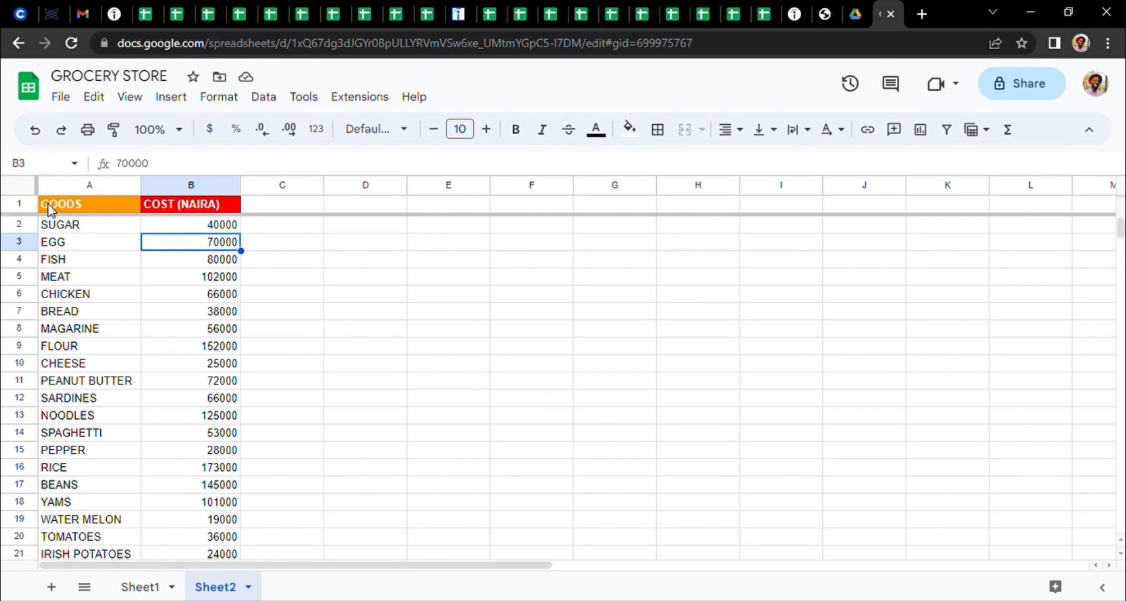
Unfreeze header row 1
right_click(19, 208)
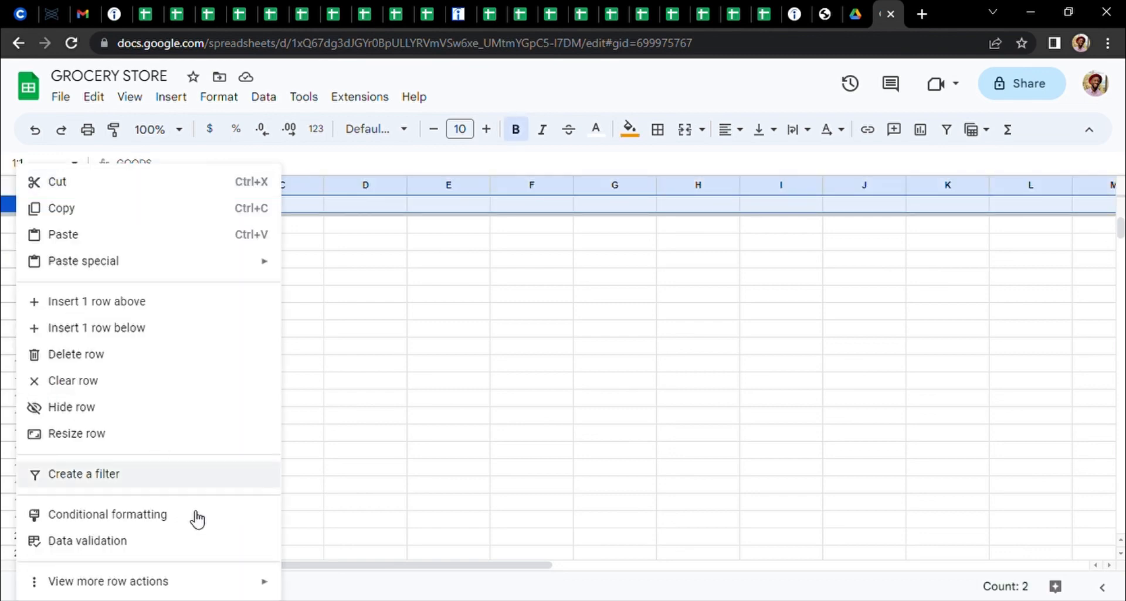
mouse_move(208, 581)
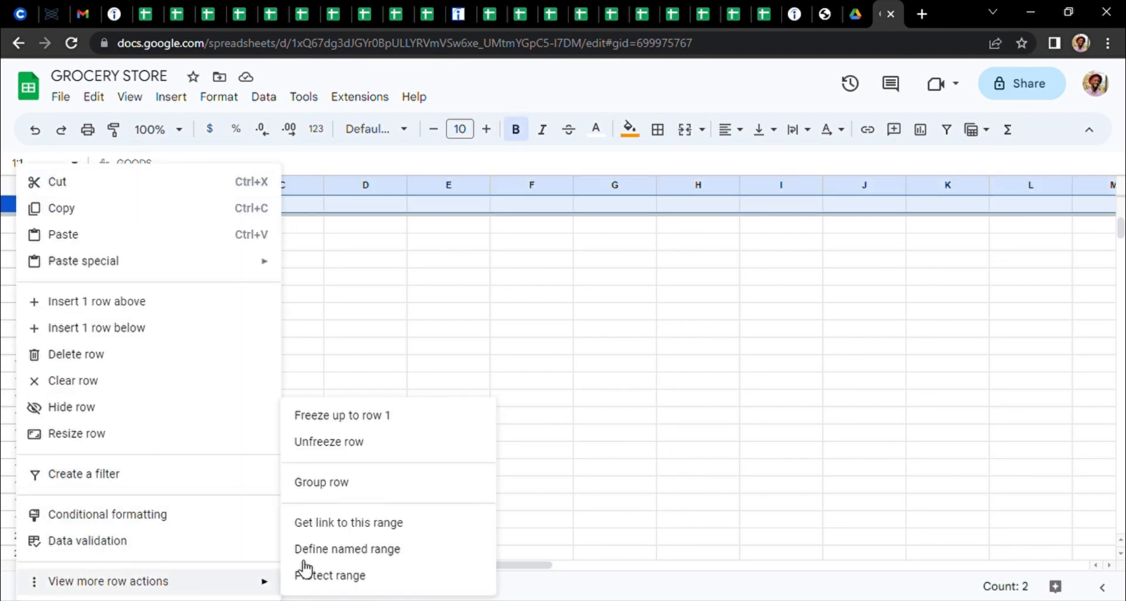
click(370, 449)
Sort only the data range A2:B27, without the headers, by column A from A to Z
click(77, 223)
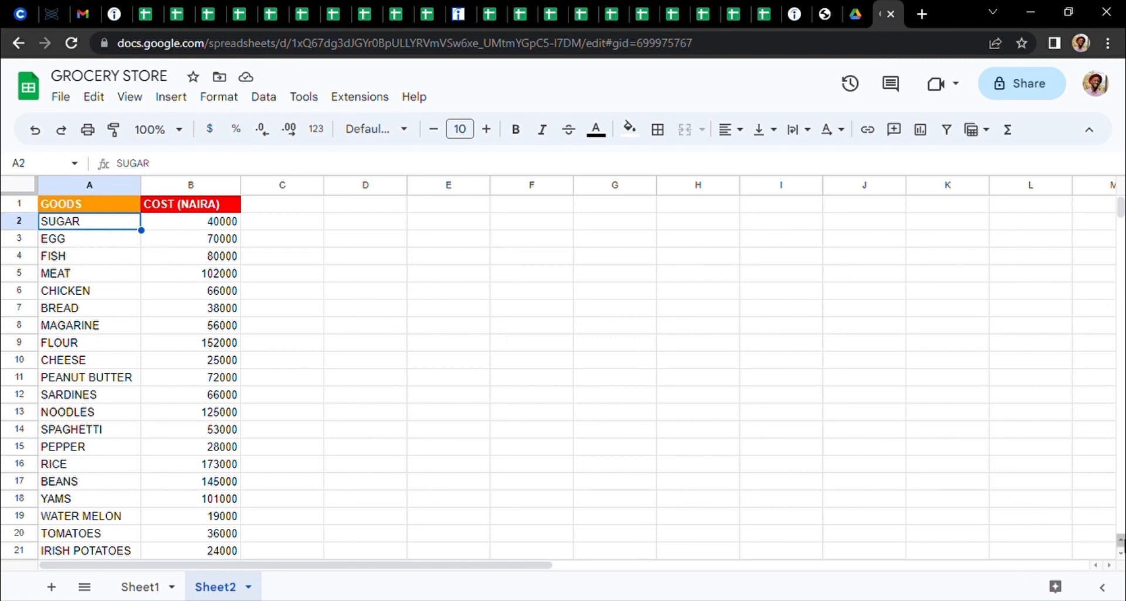
click(1120, 554)
click(1120, 555)
click(1120, 555)
click(1120, 556)
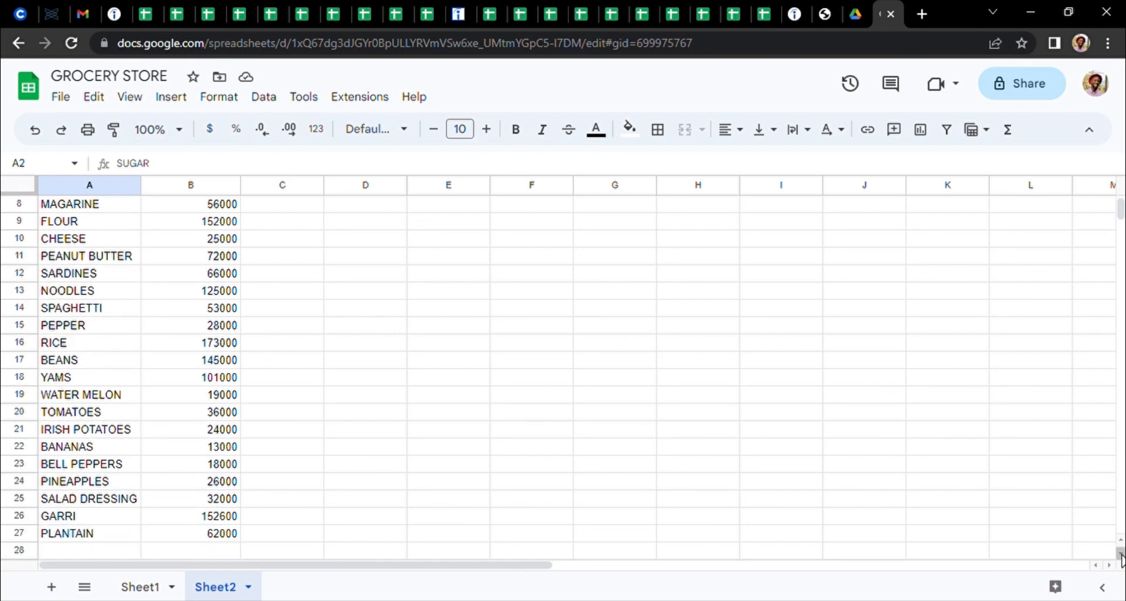
click(1121, 555)
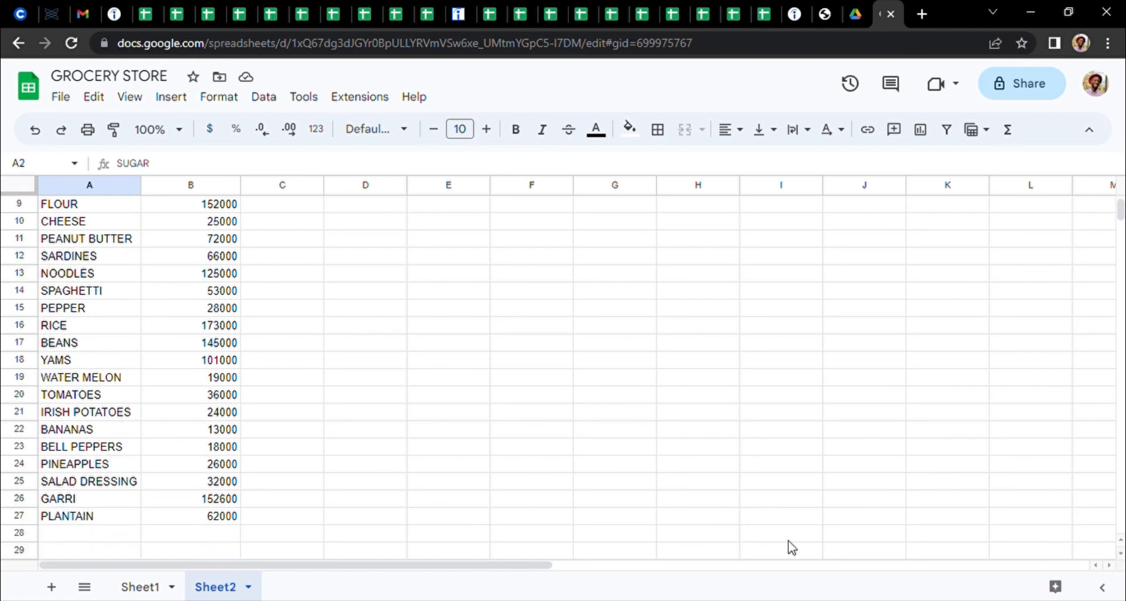
shift+click(226, 519)
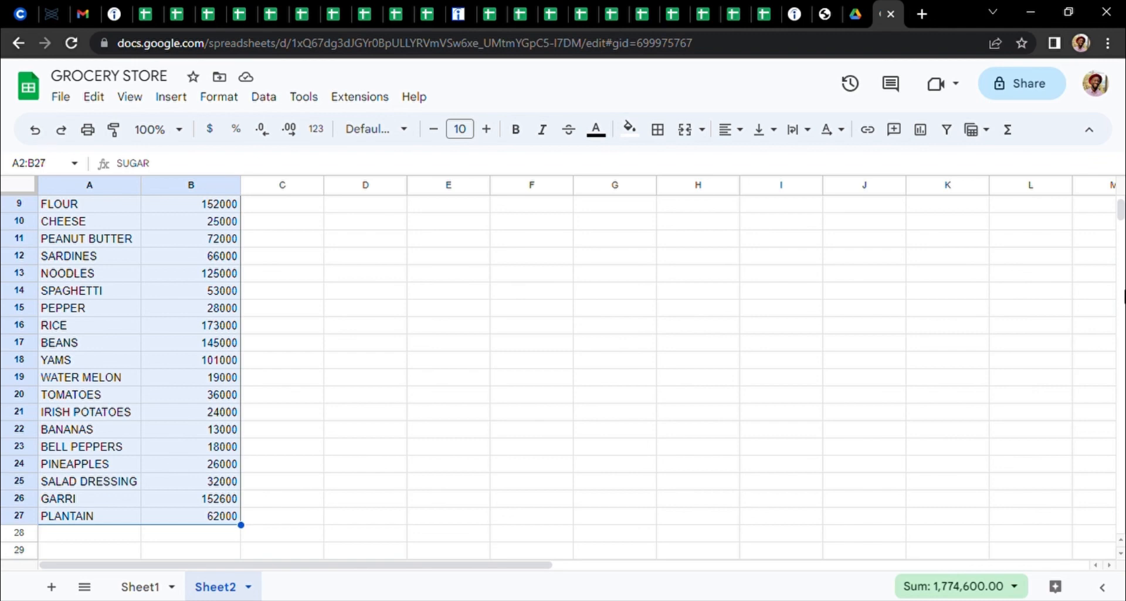
scroll(1122, 228, up, 3)
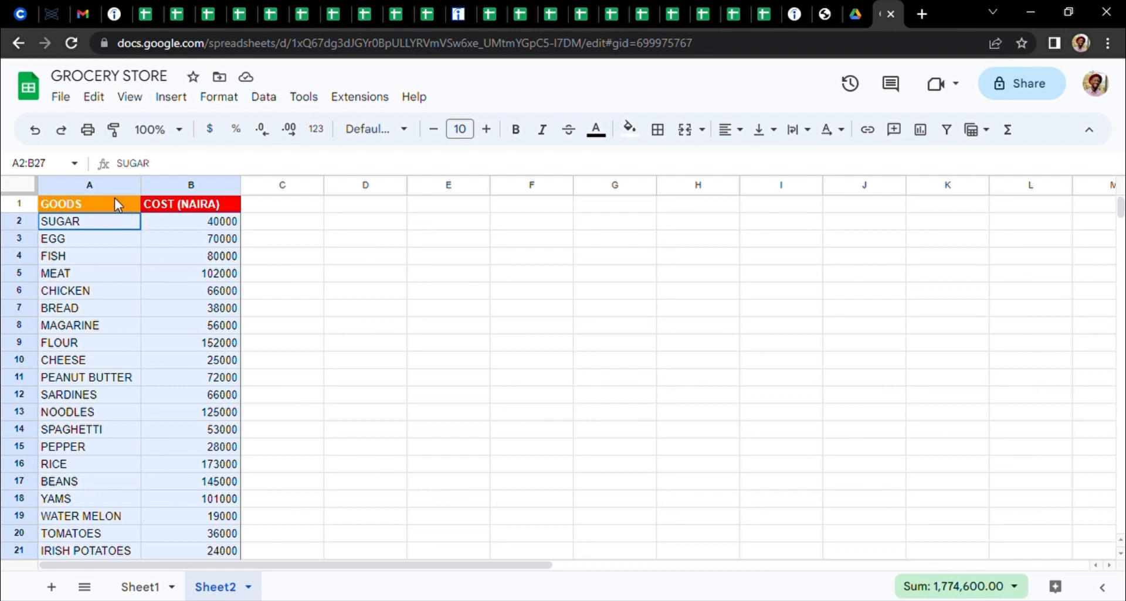
click(267, 98)
mouse_move(331, 159)
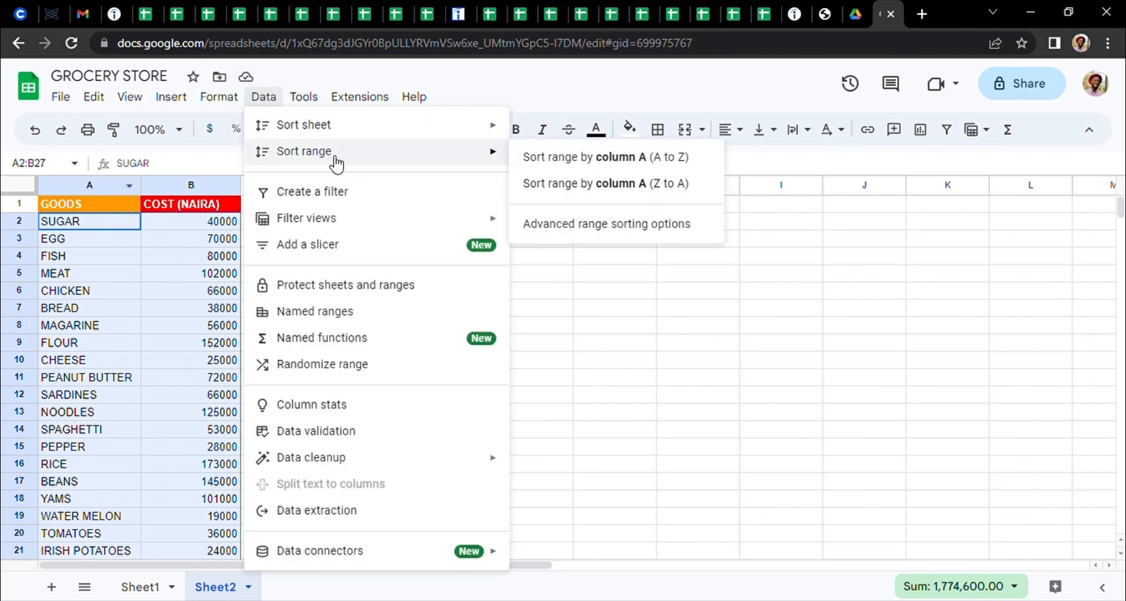
click(565, 162)
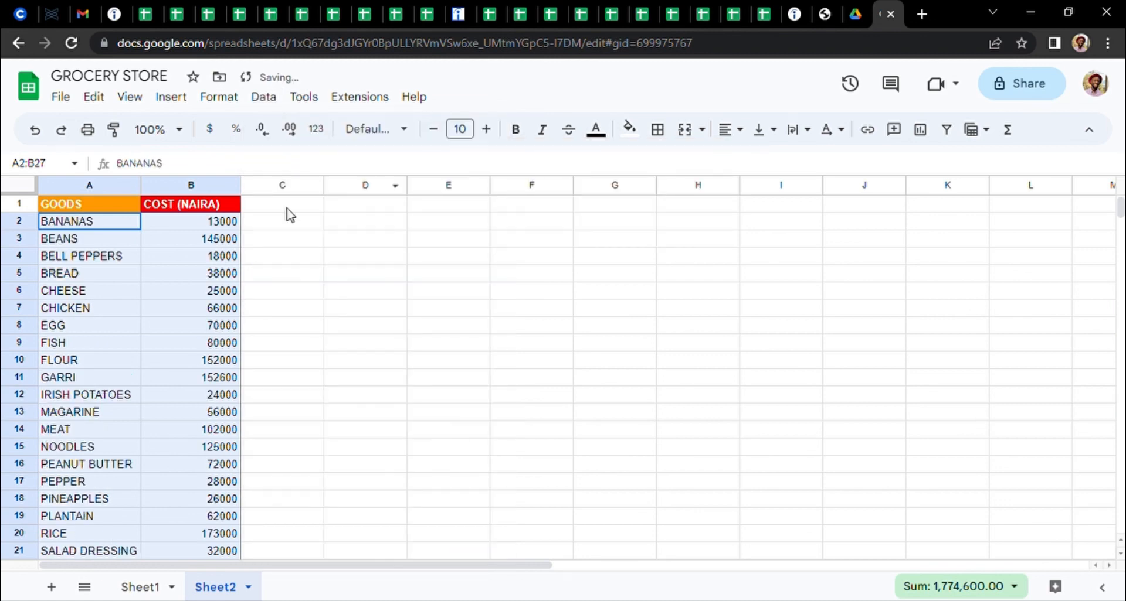
click(271, 258)
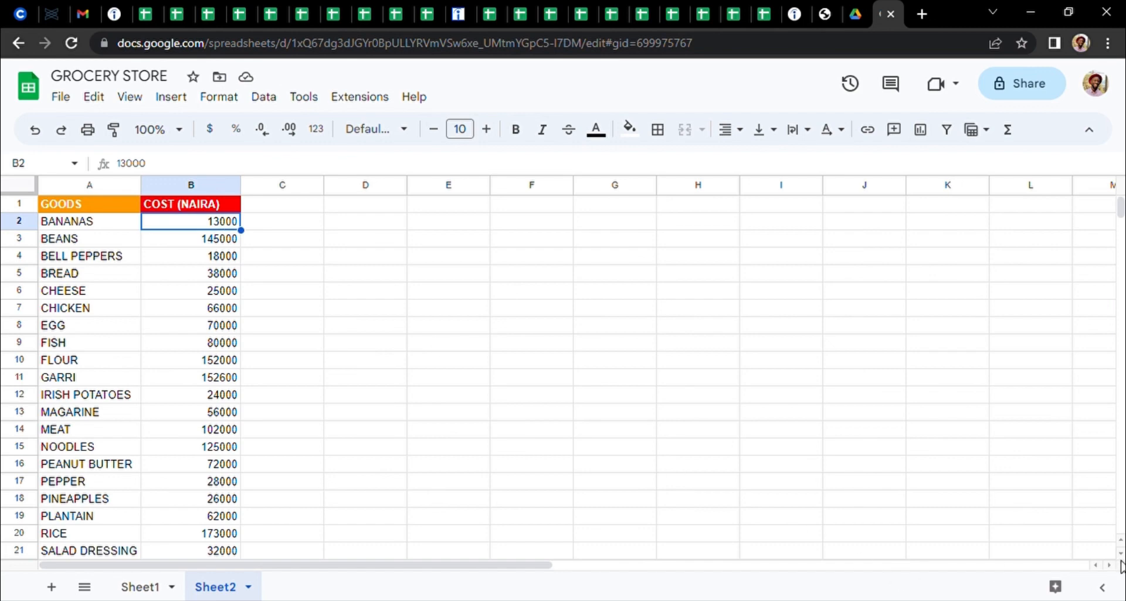
Sort only the data range A2:B27, without the headers, by column B from A to Z and check the resulting order
scroll(1120, 553, down, 3)
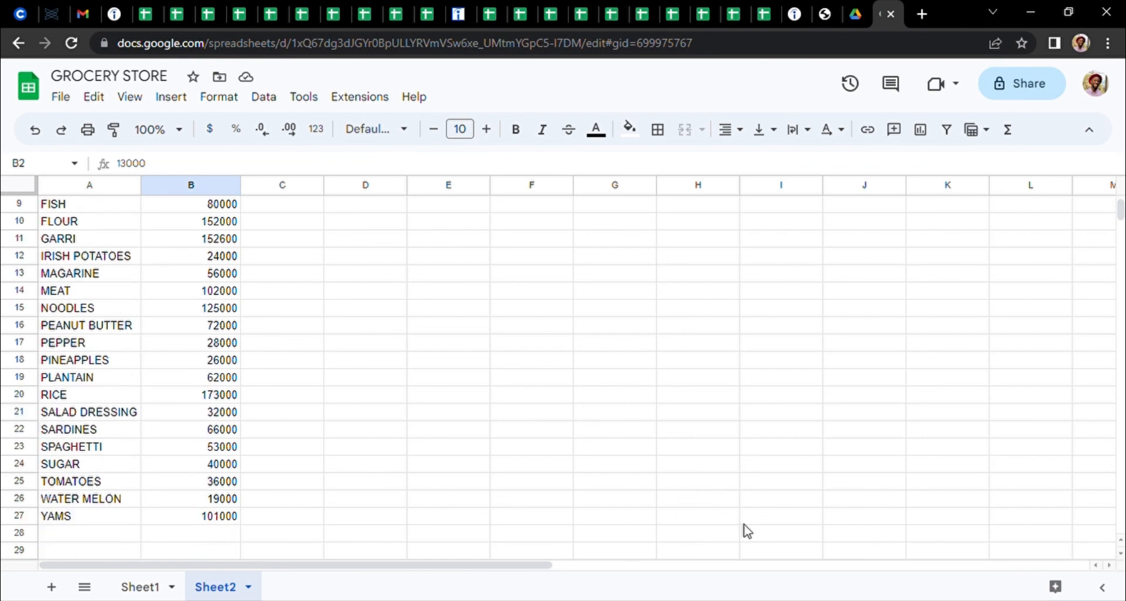
shift+click(75, 521)
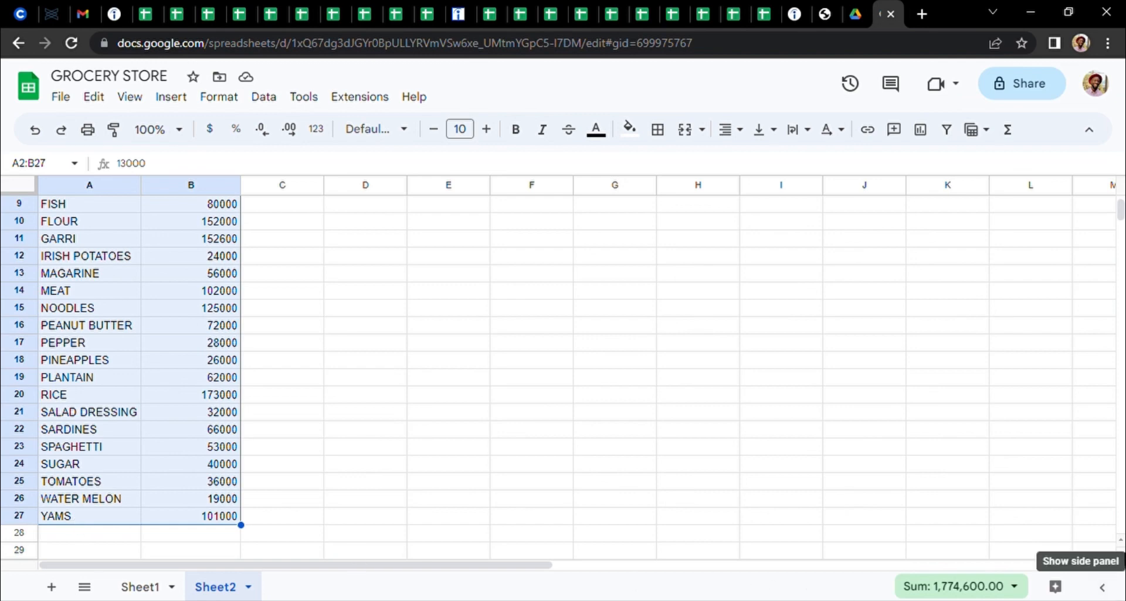
scroll(1120, 542, up, 3)
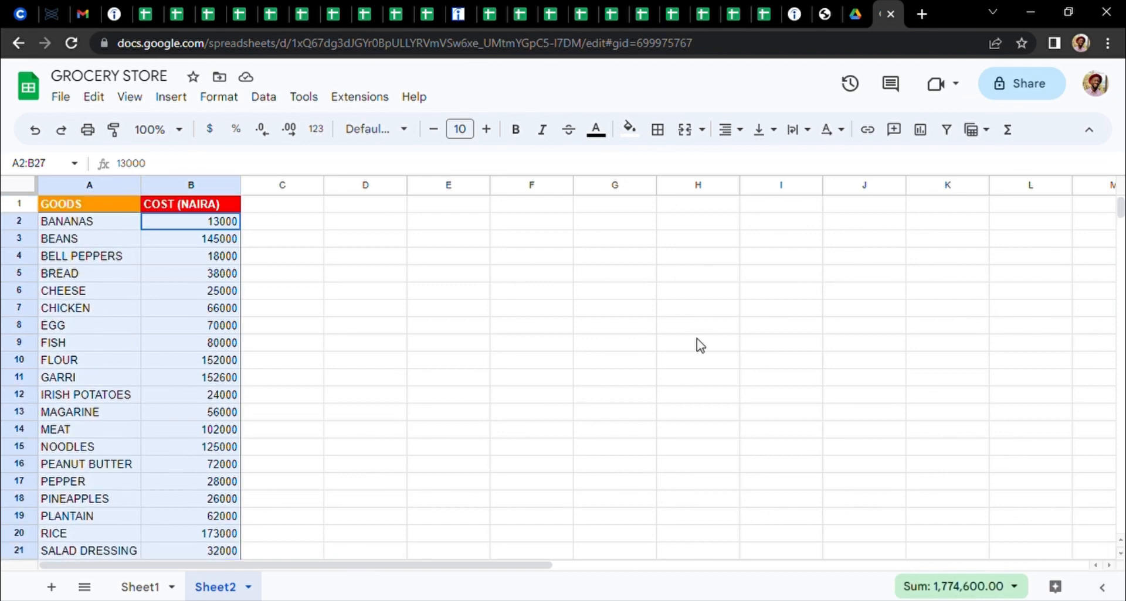
click(269, 101)
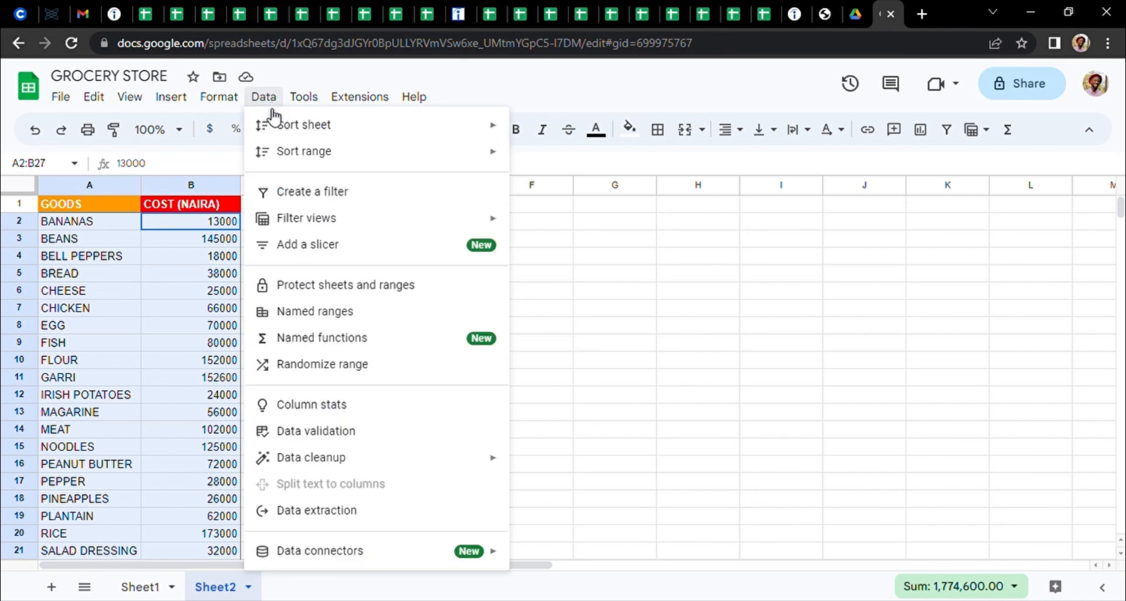
mouse_move(301, 152)
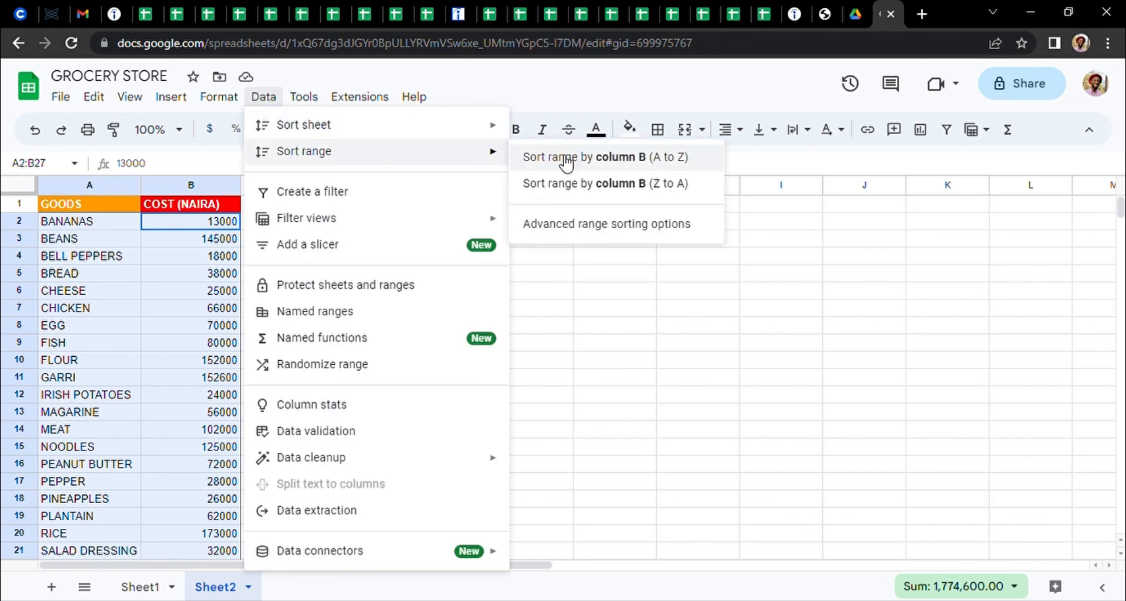
click(602, 164)
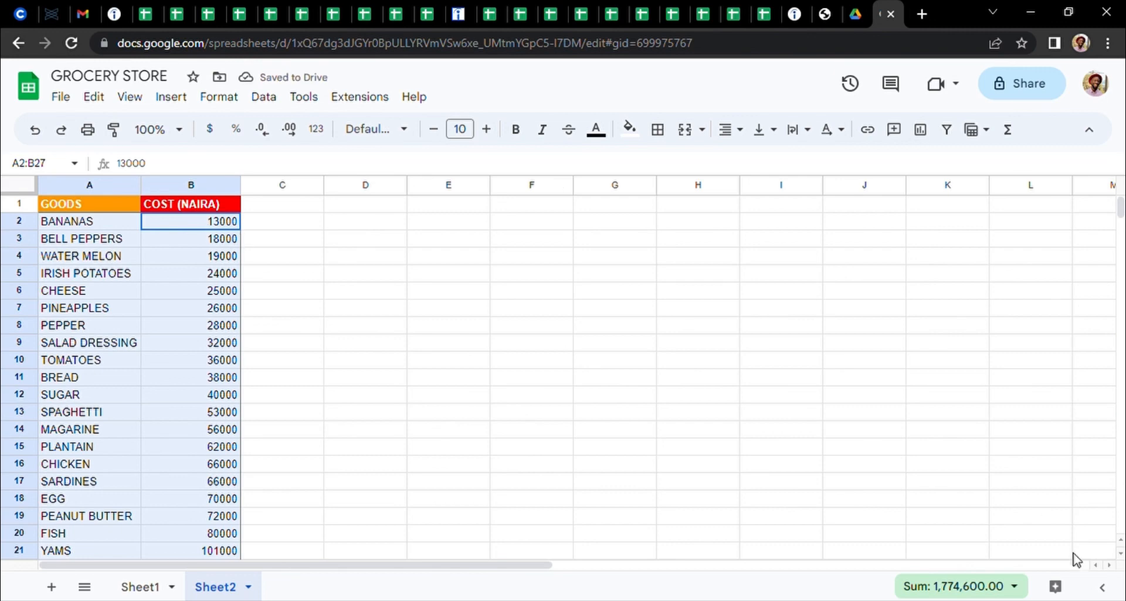
scroll(1121, 557, down, 3)
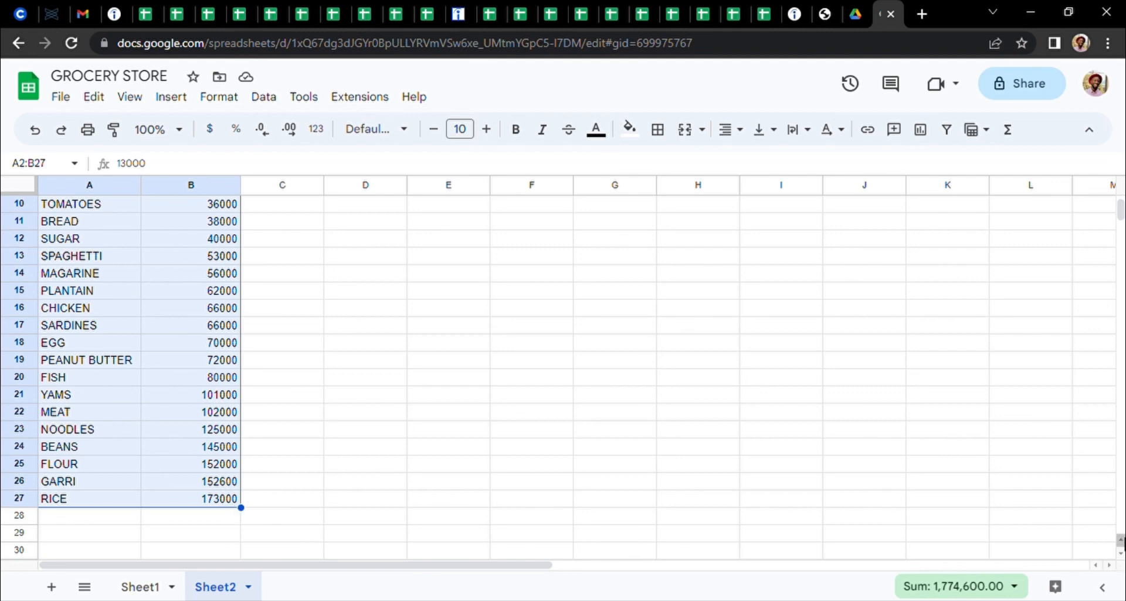
scroll(388, 319, up, 3)
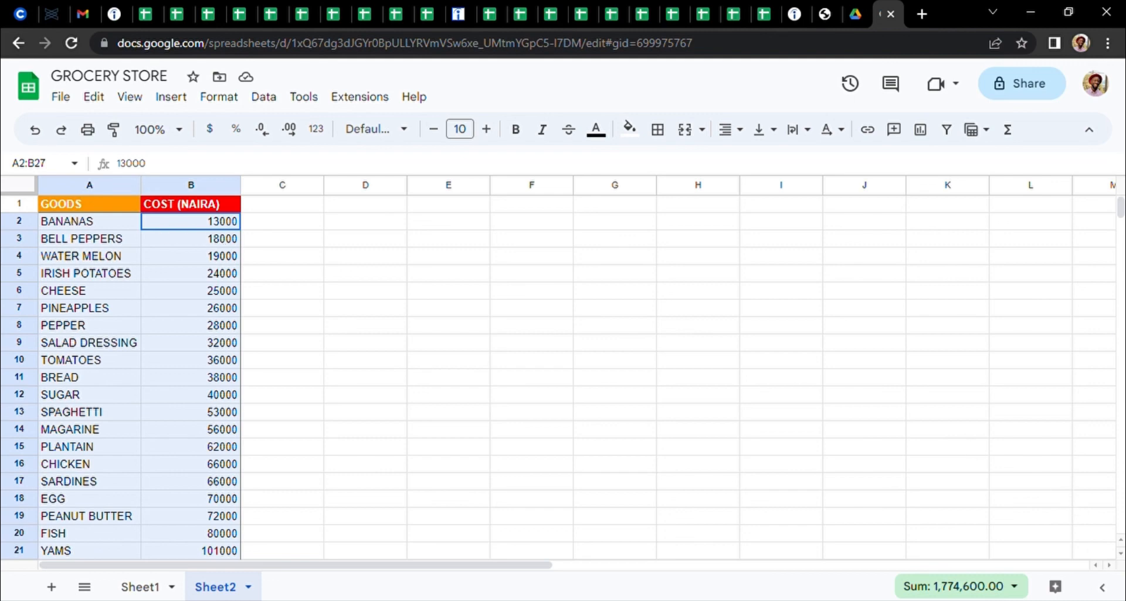
scroll(1120, 562, down, 3)
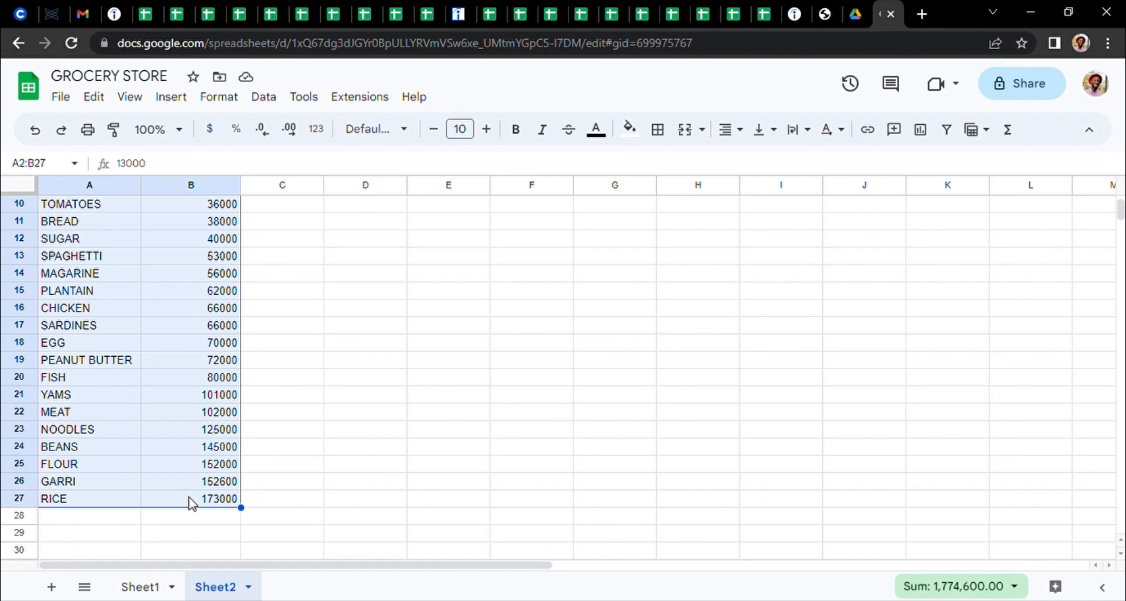
scroll(259, 241, up, 3)
click(258, 241)
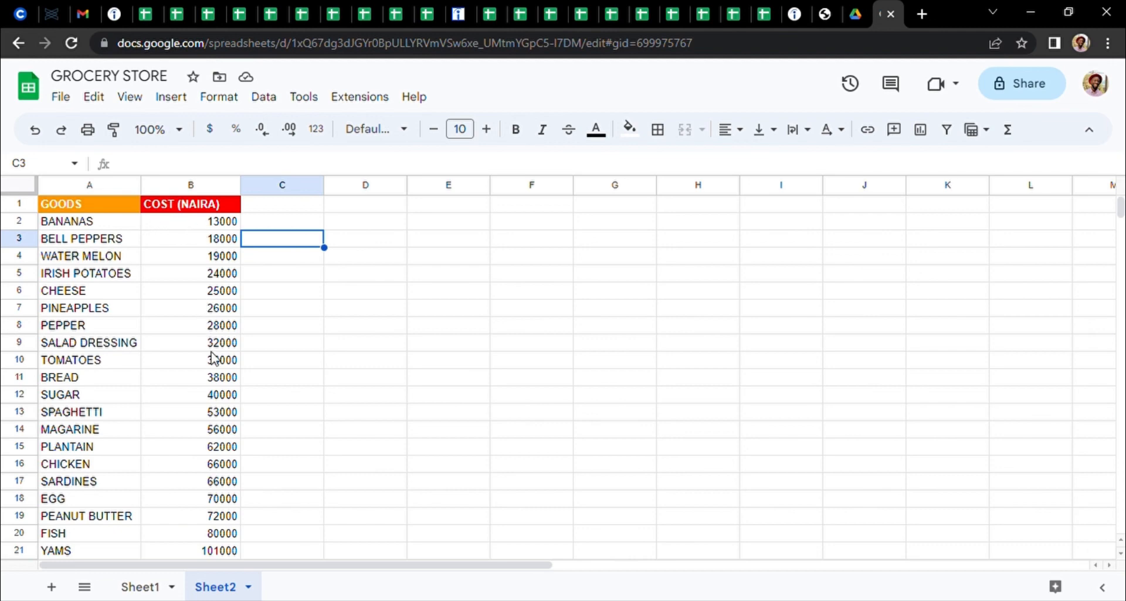
Sort the data range A2:B27, without the headers, by column B from Z to A
click(195, 224)
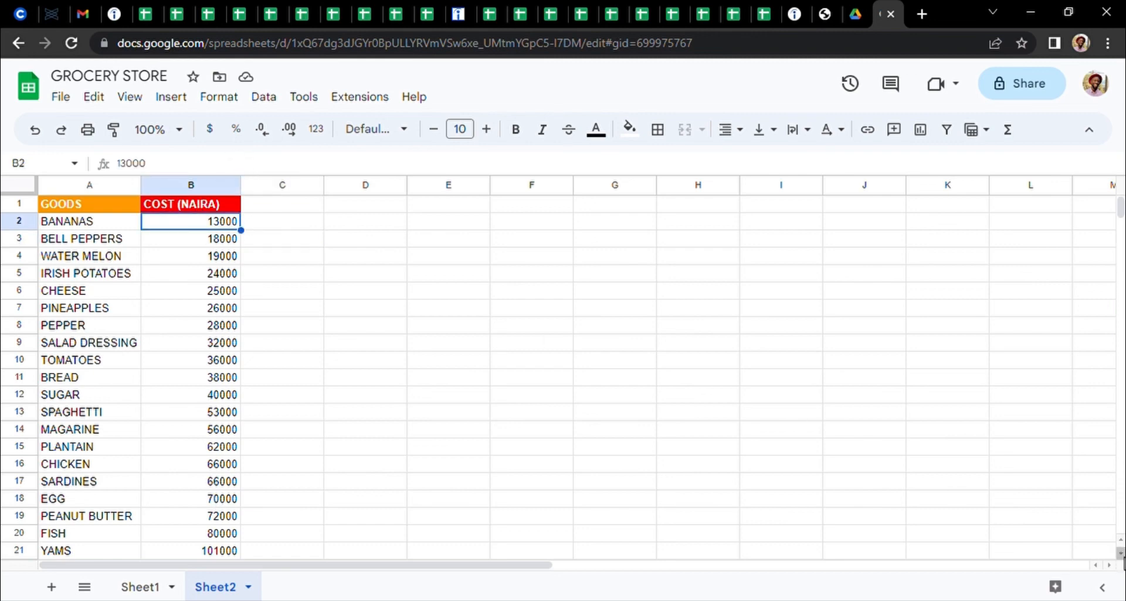
scroll(1122, 560, down, 3)
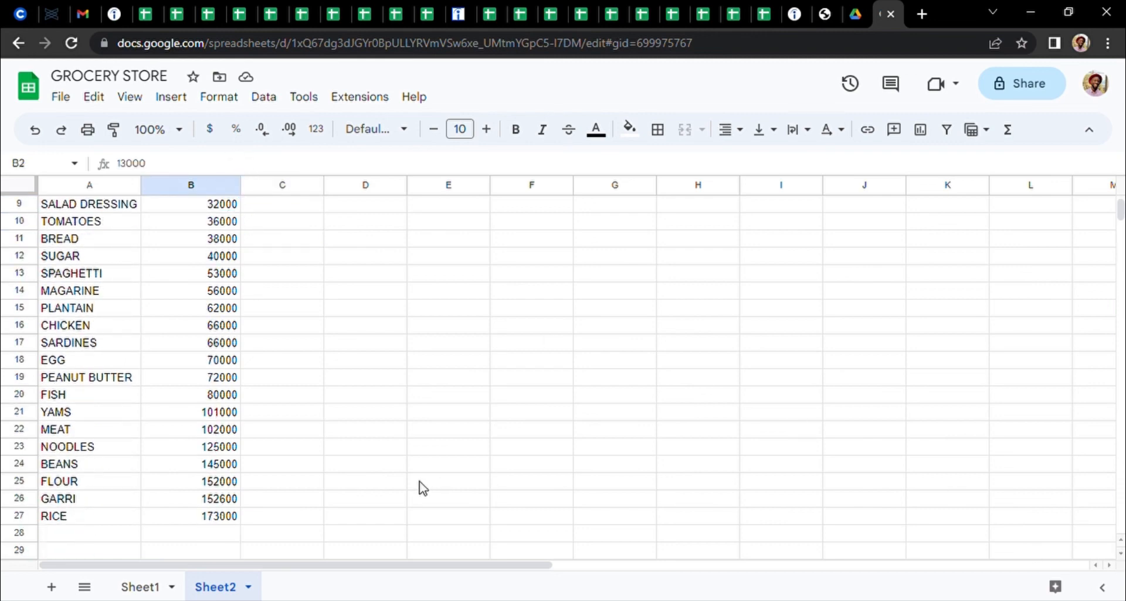
shift+click(97, 518)
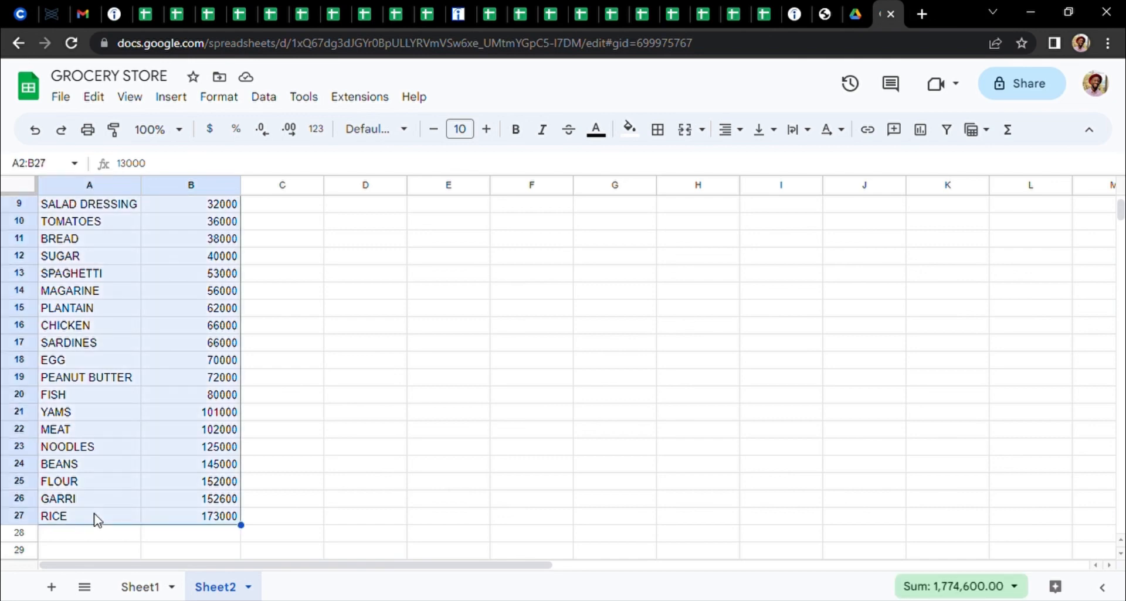
click(265, 97)
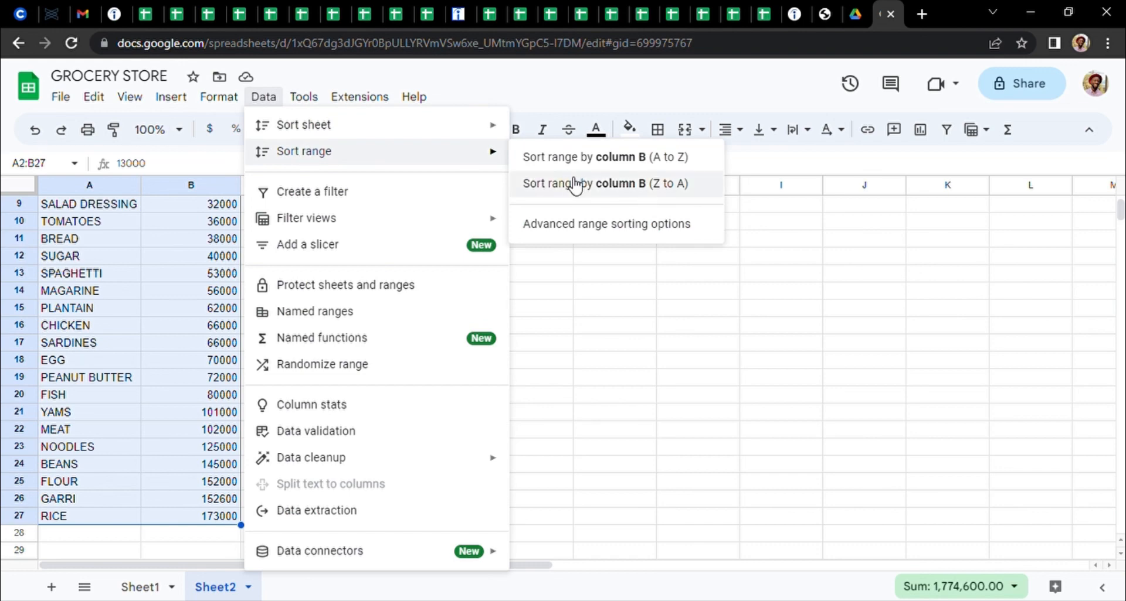
click(680, 184)
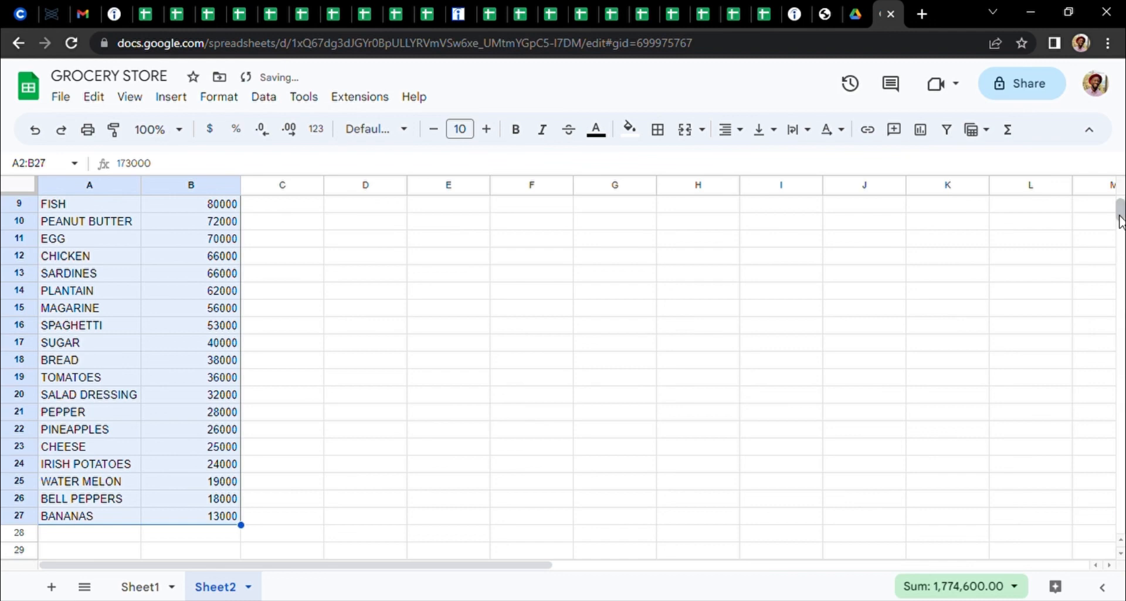
Examine the order of the costs in column B from cell B2 down to B16
scroll(1116, 199, up, 3)
double_click(315, 221)
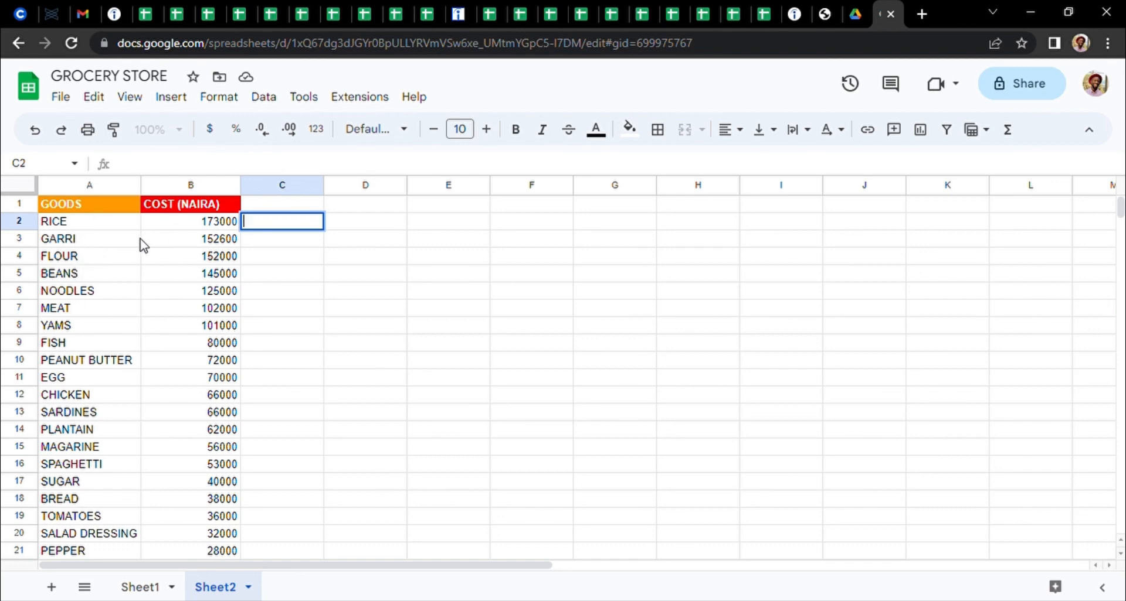
click(216, 226)
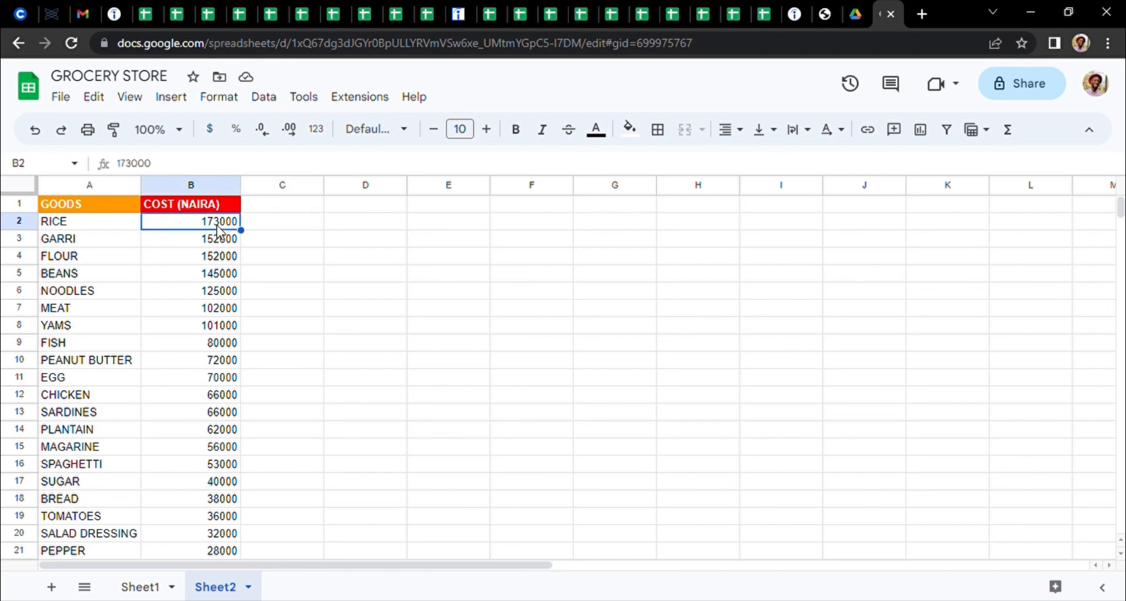
key(Down)
key(Down)
key(Down)
key(Down)
key(Down)
key(Down)
key(Down)
key(Down)
key(Down)
key(Down)
key(Down)
key(Down)
key(Down)
key(Down)
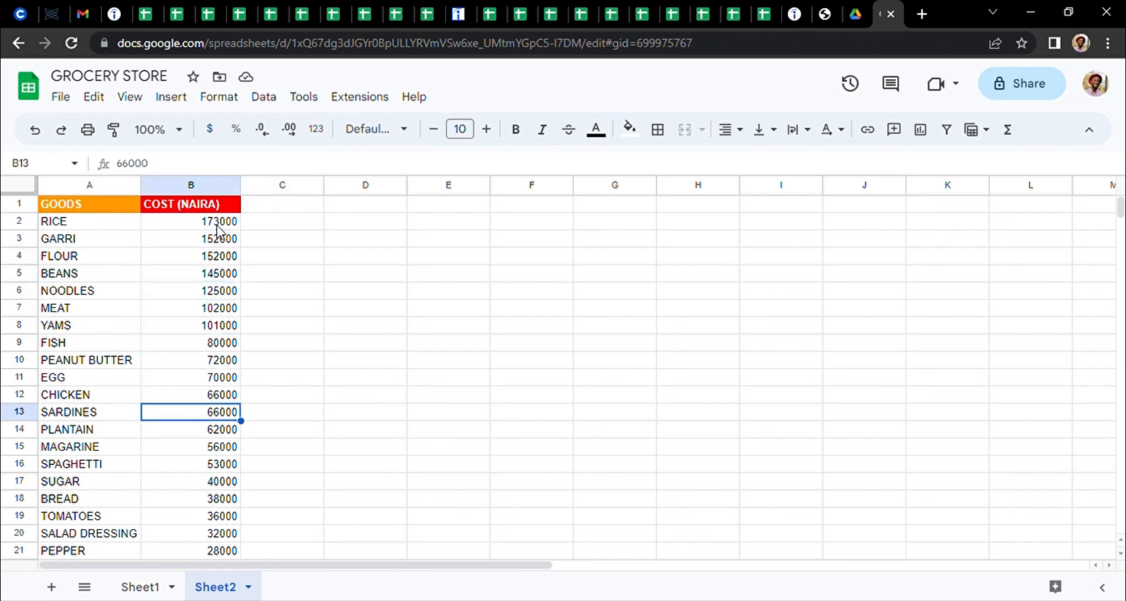
Freeze the header row of Sheet2 up to row 1
click(27, 206)
right_click(27, 206)
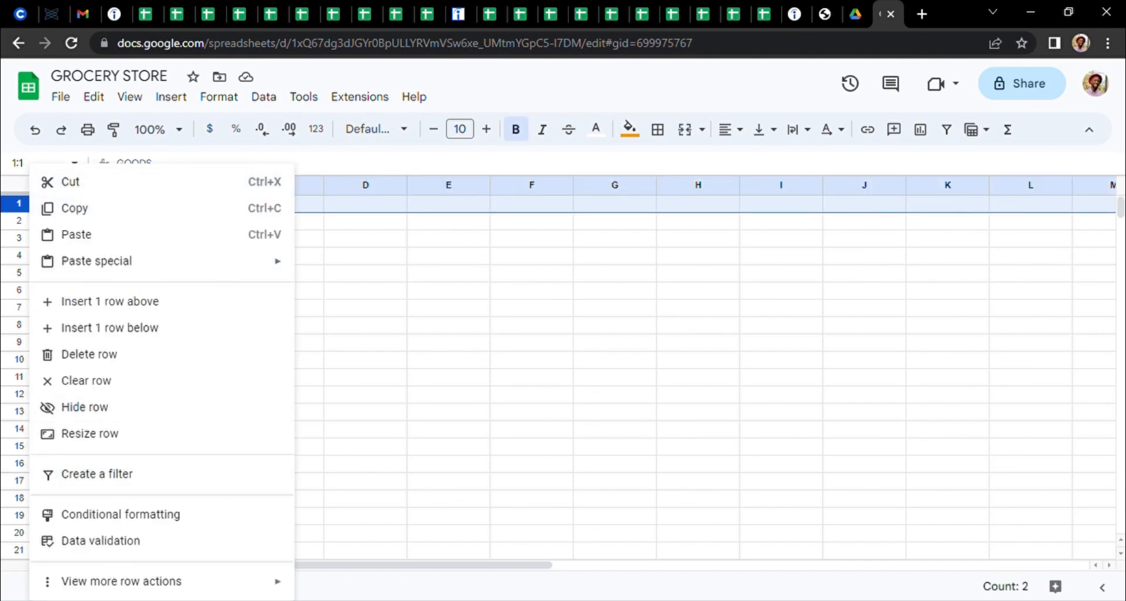
mouse_move(221, 594)
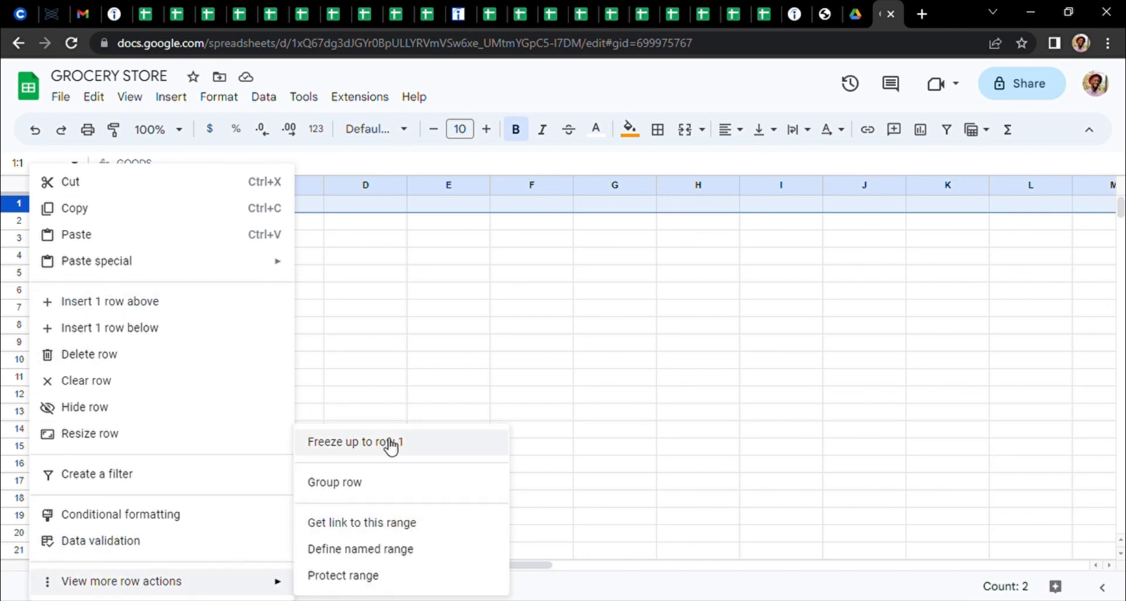
click(384, 443)
Move down column A from A3 to A26 to examine how the frozen header behaves above the goods list
click(108, 237)
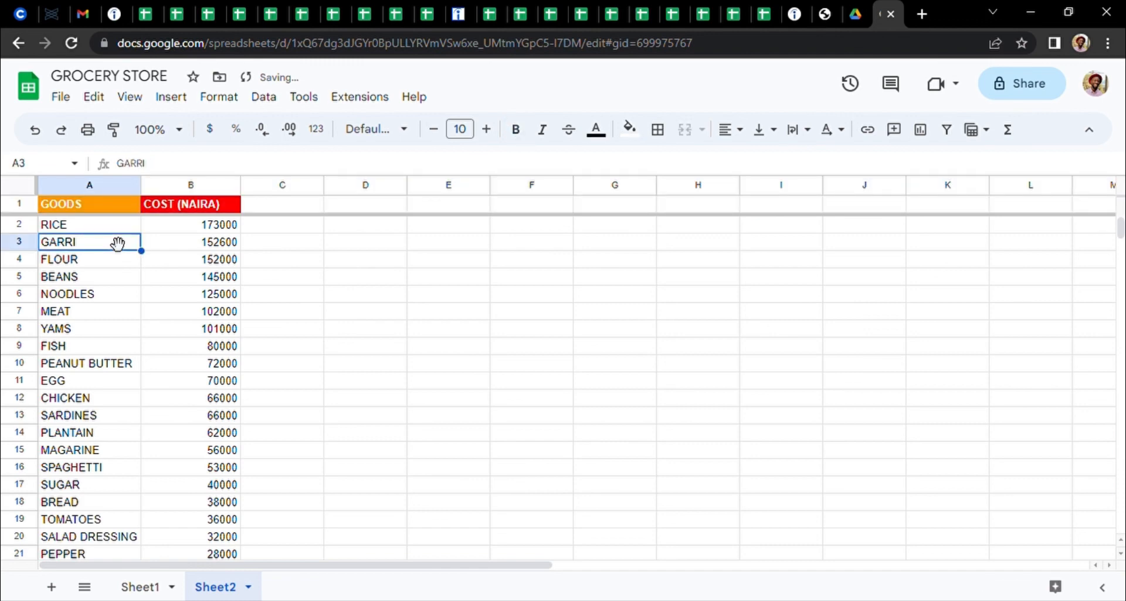
key(Down)
key(Down)
key(Down)
key(Down)
key(Down)
key(Down)
key(Down)
key(Down)
key(Down)
key(Down)
key(Down)
key(Down)
key(Down)
key(Down)
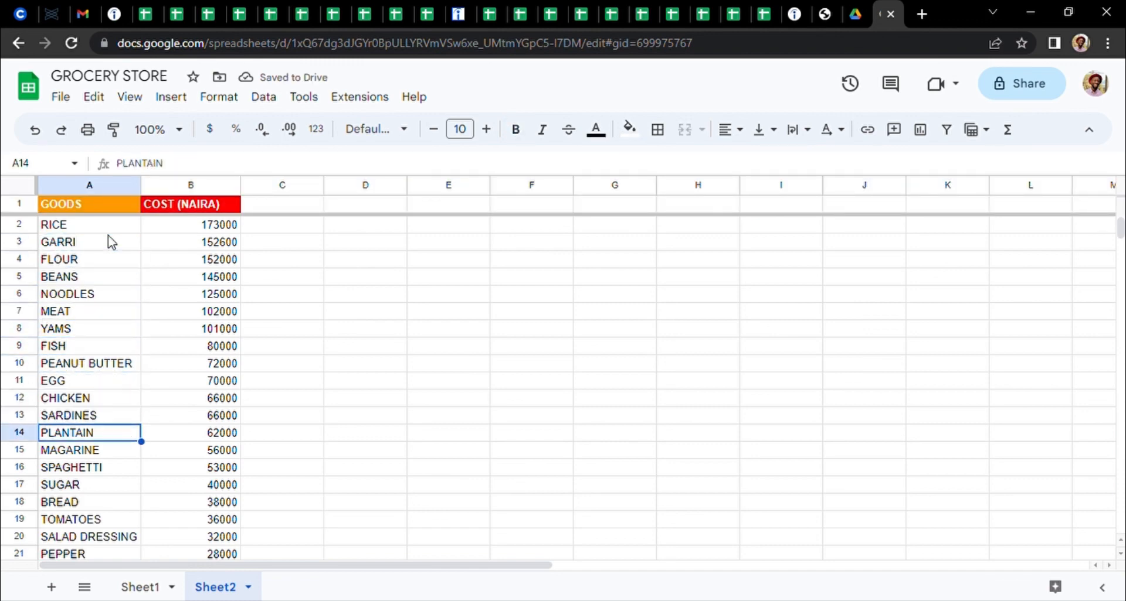
key(Down)
key(Down)
key(Down)
key(Down)
key(Down)
key(Down)
key(Down)
key(Down)
key(Down)
key(Down)
key(Down)
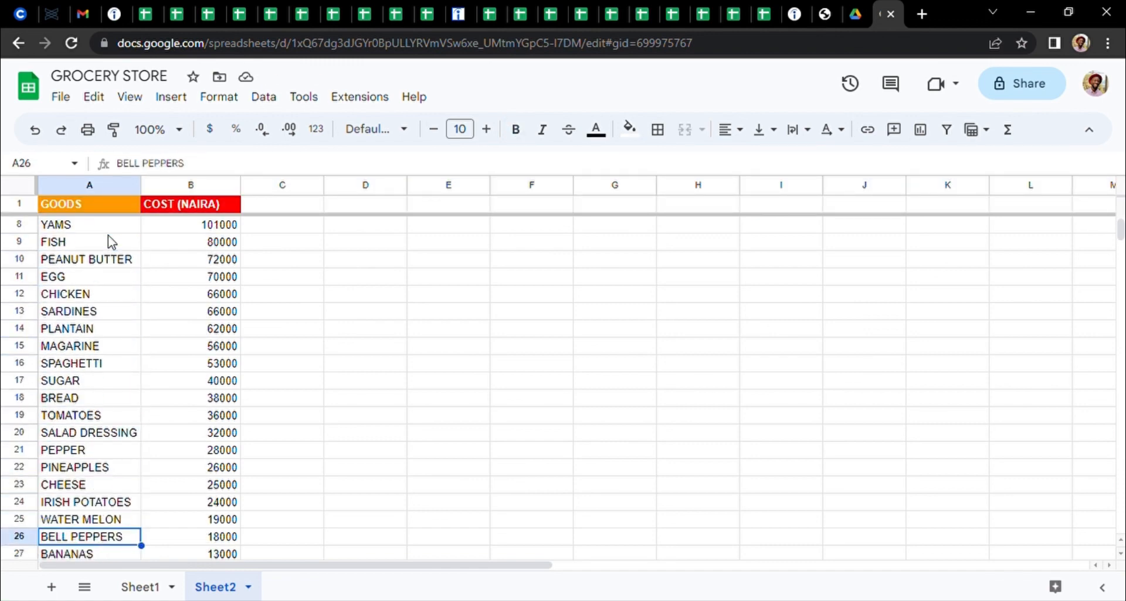